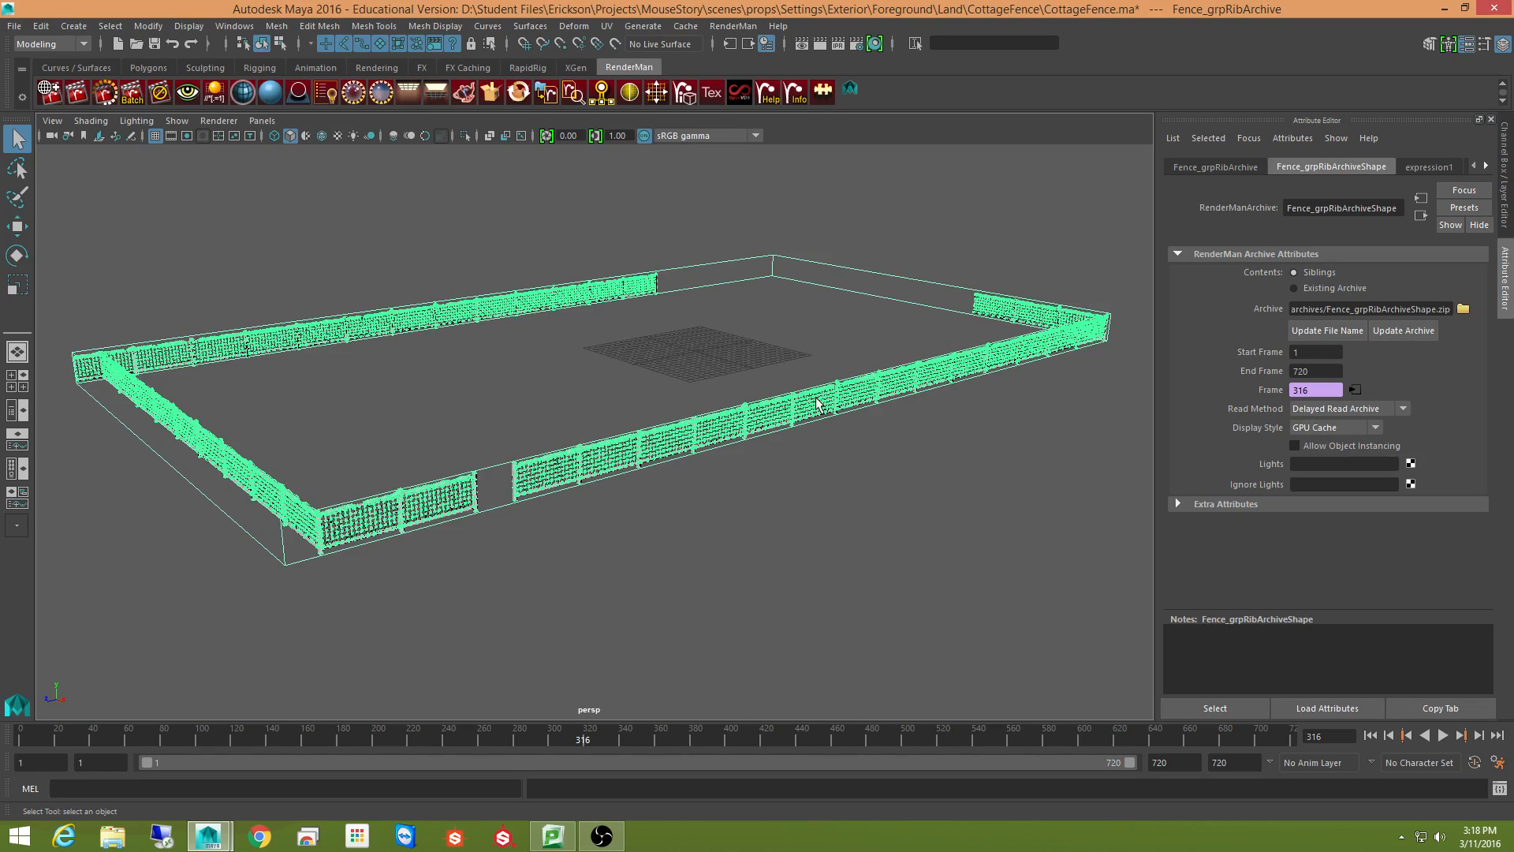
# - Save the CottageFence scene, accepting the student version notice, and start a new empty scene
pyautogui.click(15, 26)
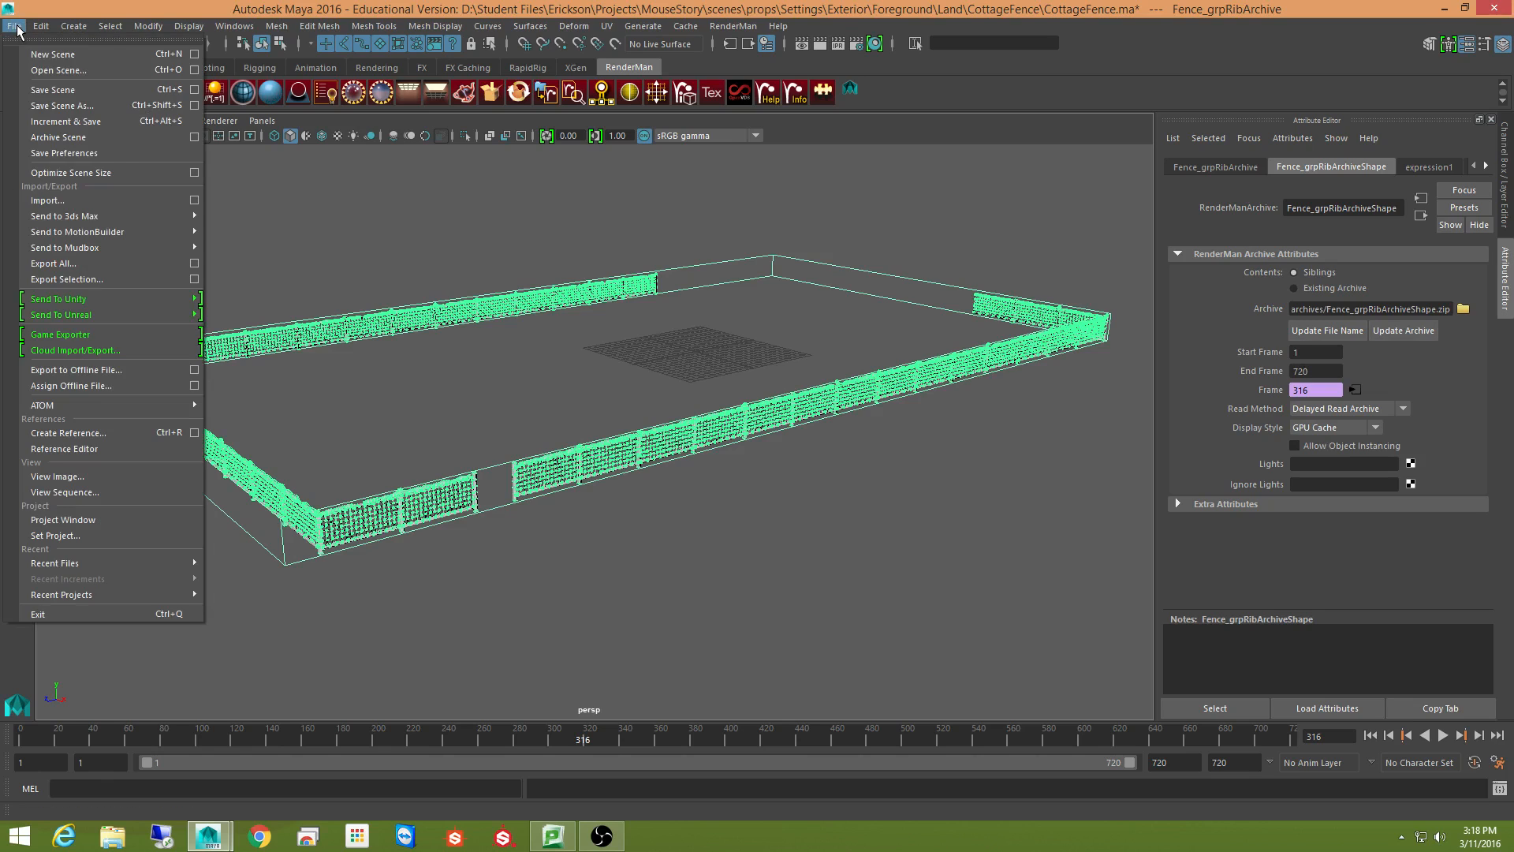
pyautogui.click(42, 90)
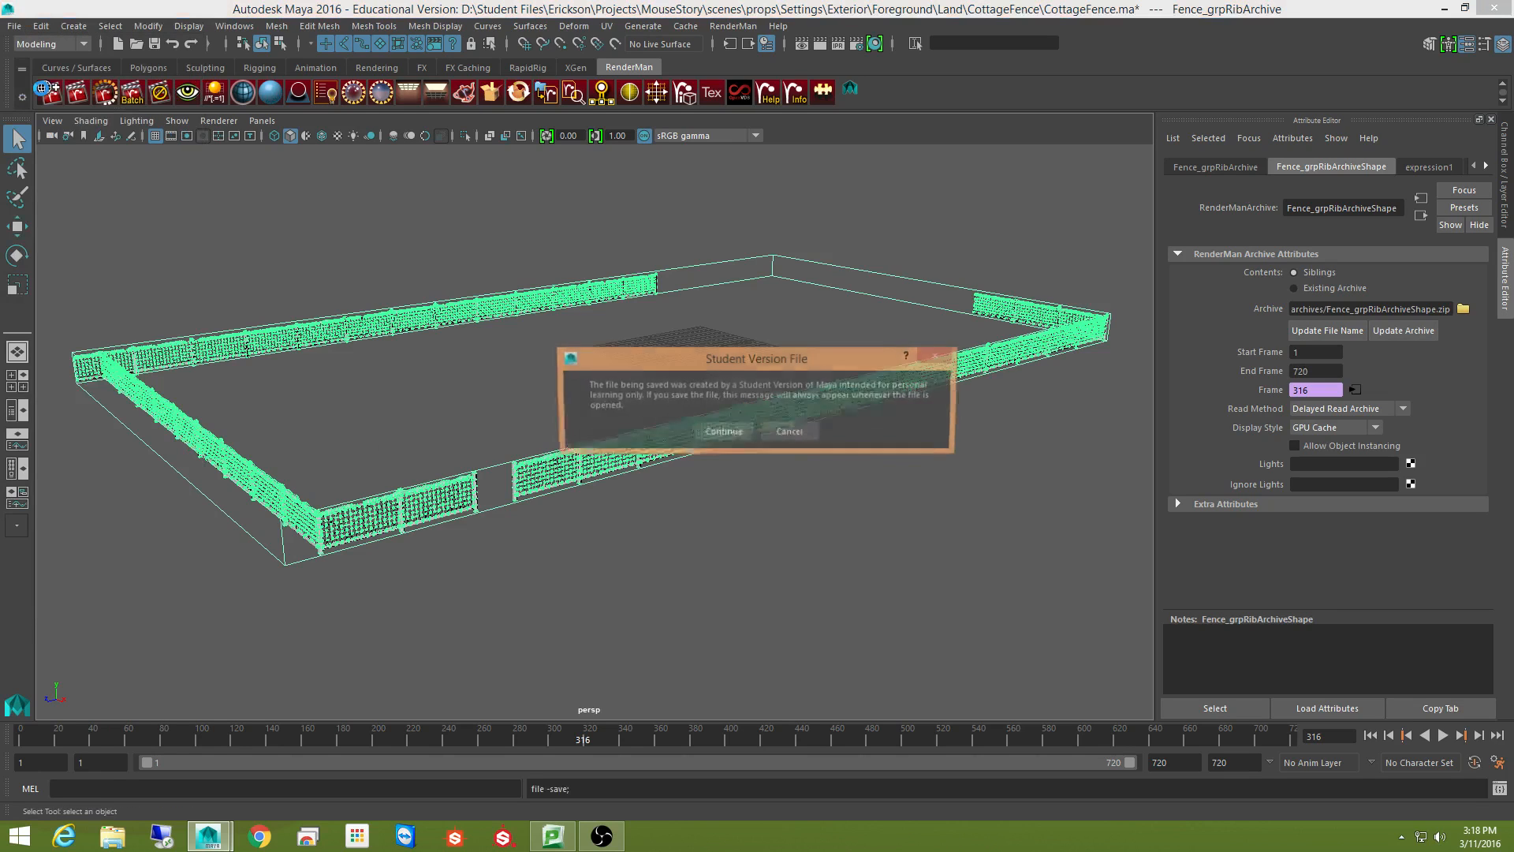
pyautogui.click(730, 436)
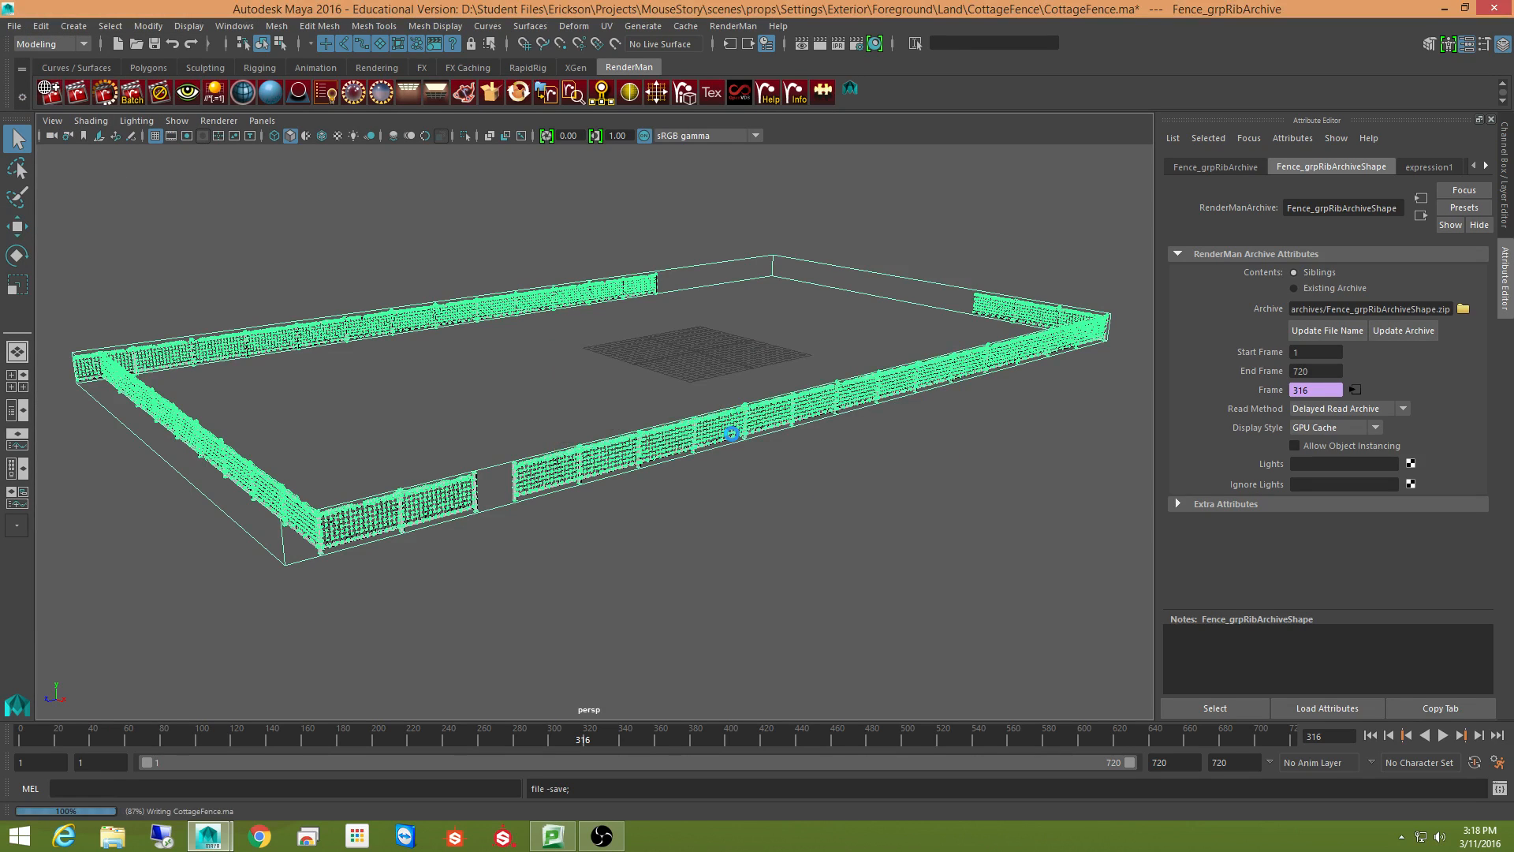
pyautogui.click(15, 29)
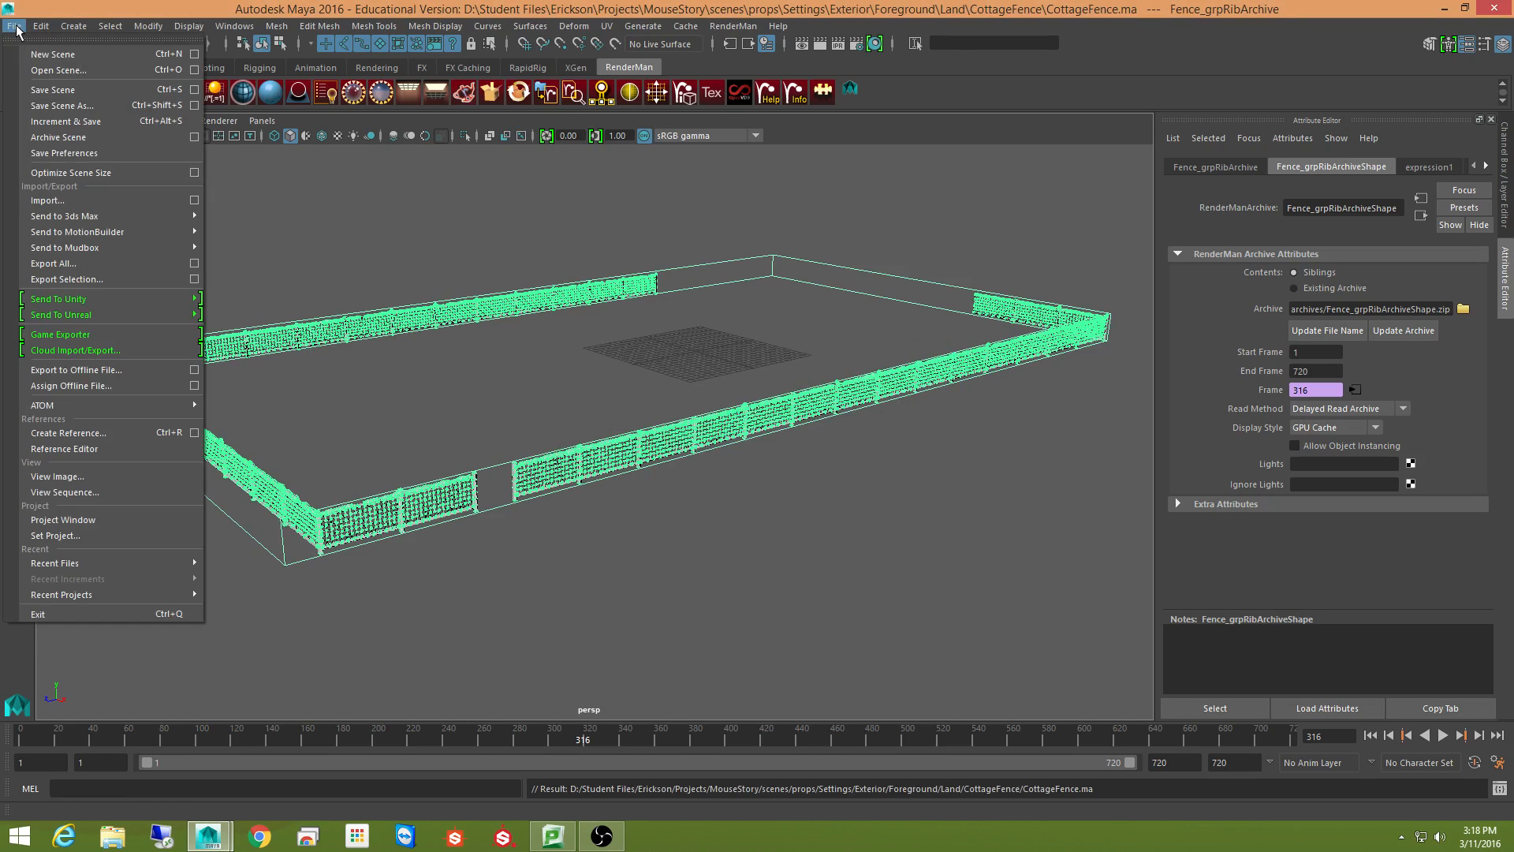
pyautogui.click(68, 56)
pyautogui.keyDown('alt'); pyautogui.moveTo(563, 468); pyautogui.dragTo(552, 471); pyautogui.keyUp('alt')
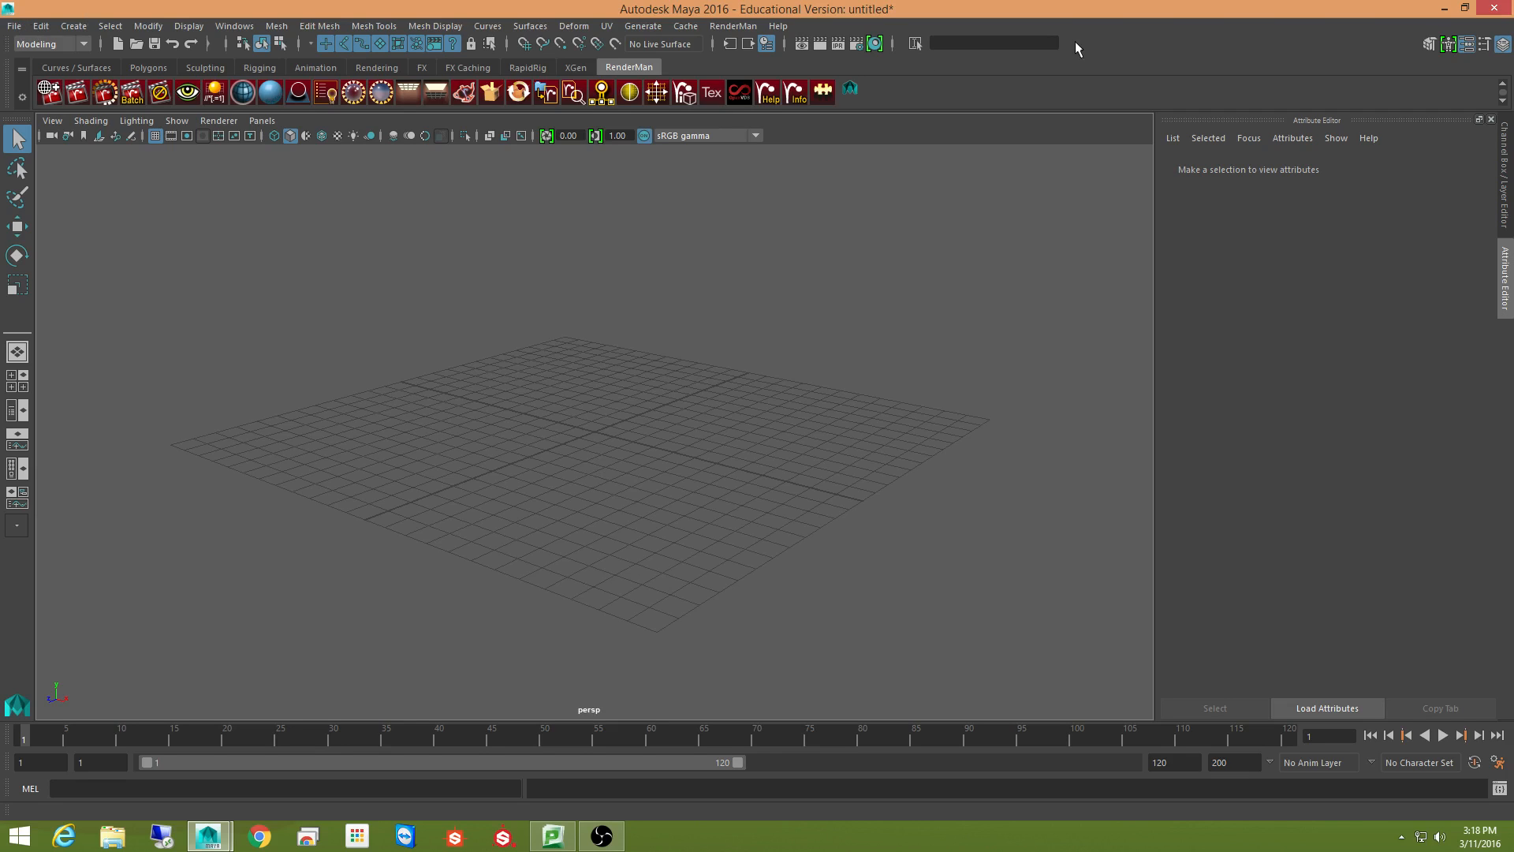
# - Create an empty RenderMan RIB archive node in the new scene
pyautogui.click(729, 29)
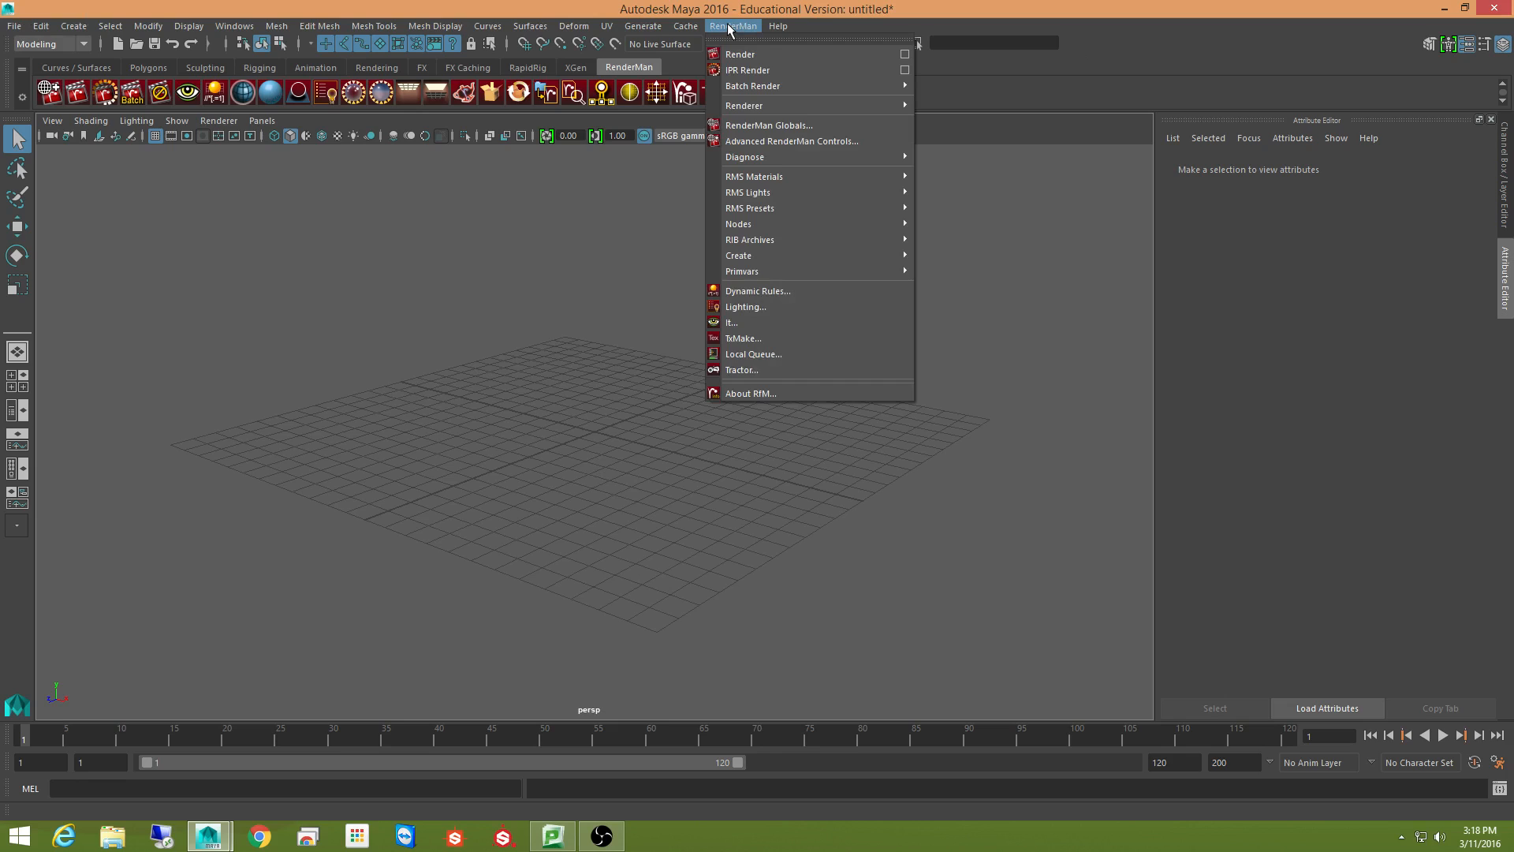
pyautogui.moveTo(767, 237)
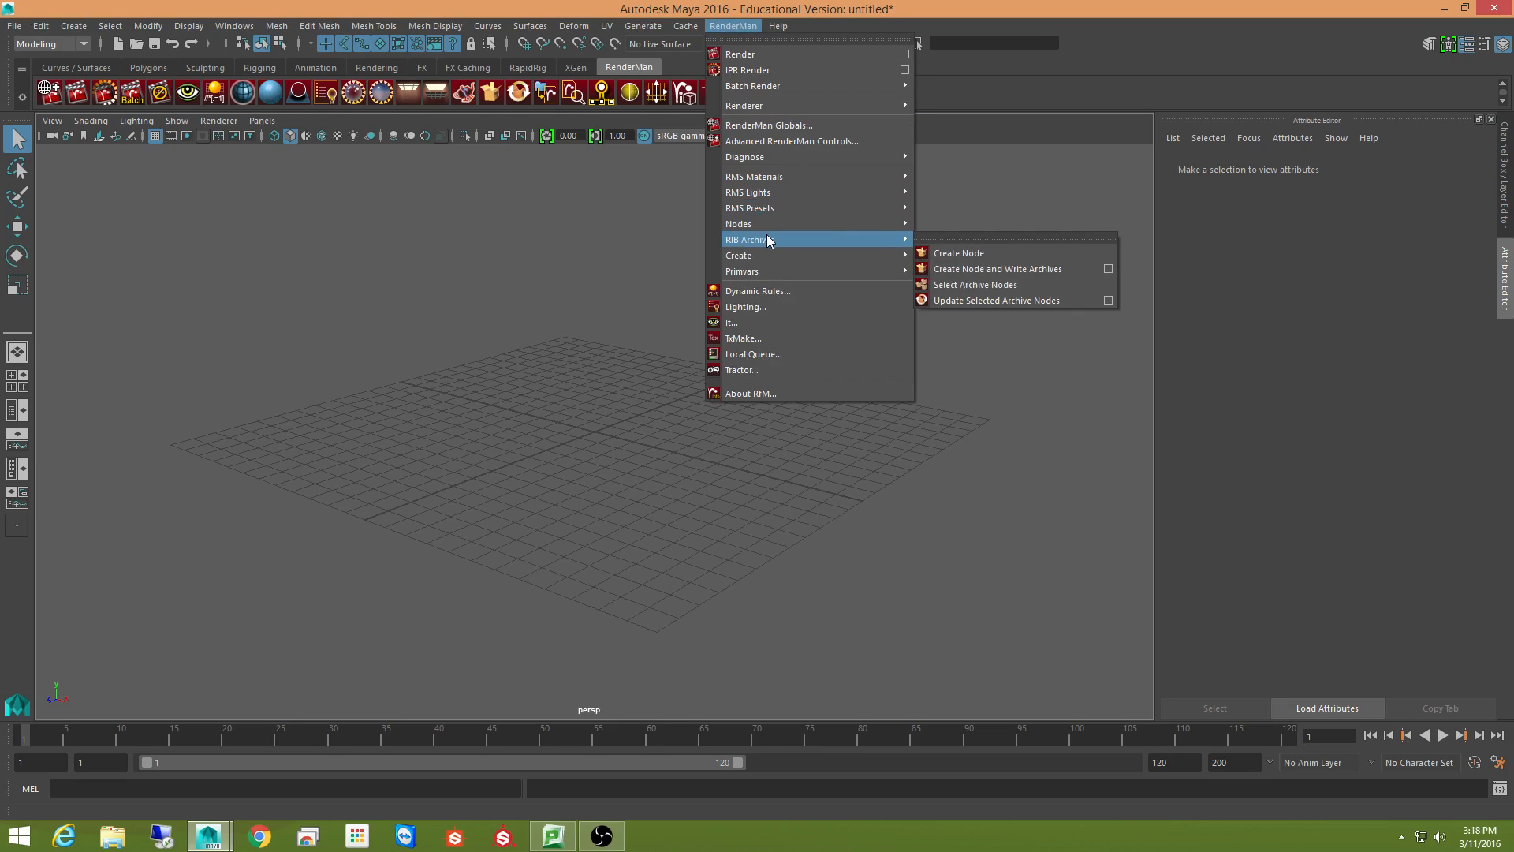
pyautogui.click(963, 255)
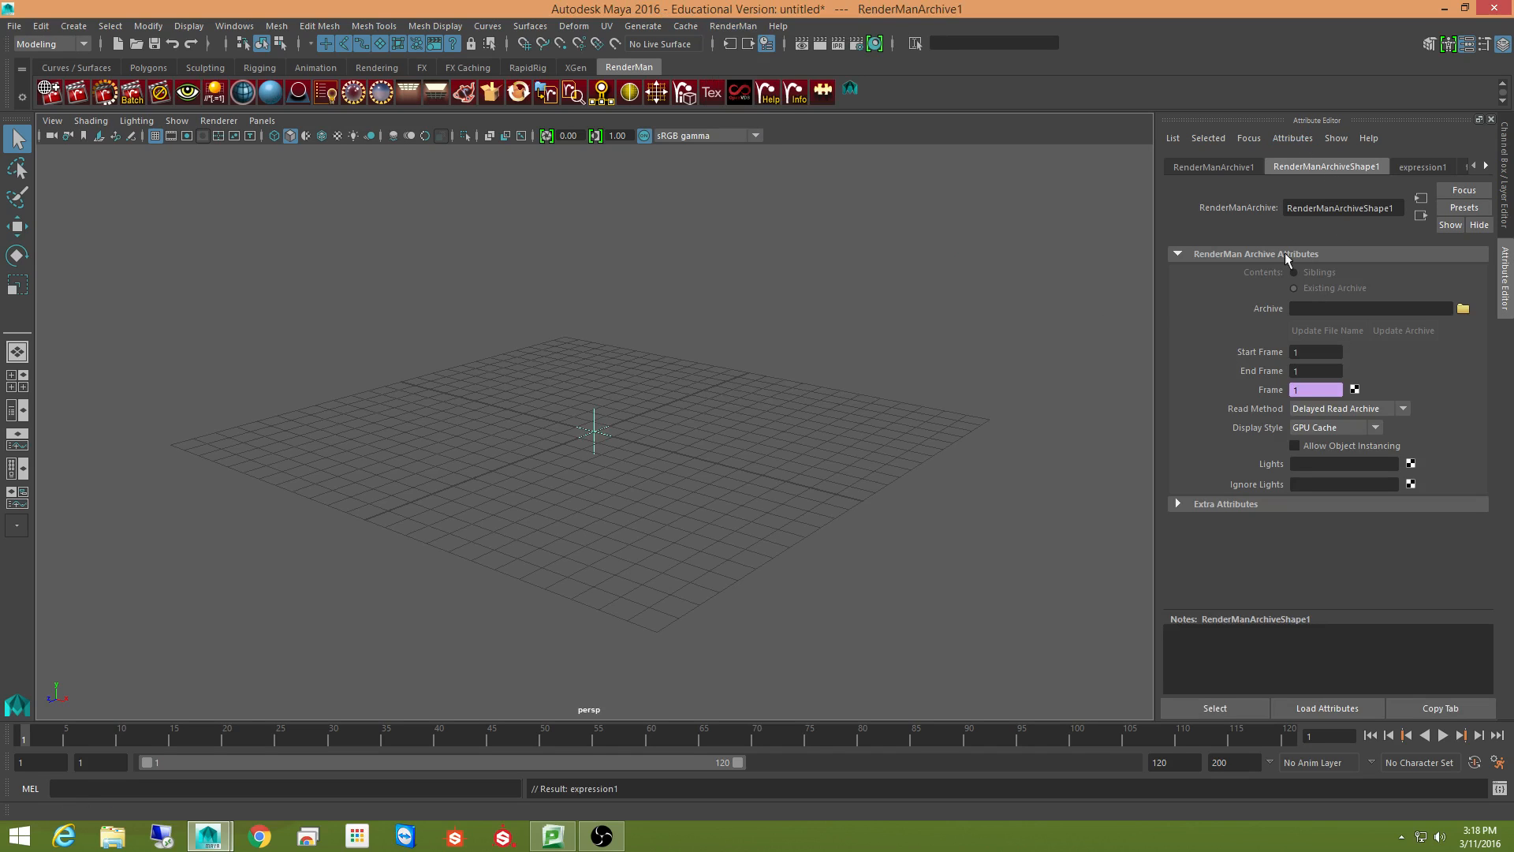
# - Load Fence_grpRibArchiveShape.zip from the project's ribarchives folder into the archive node
pyautogui.click(1464, 309)
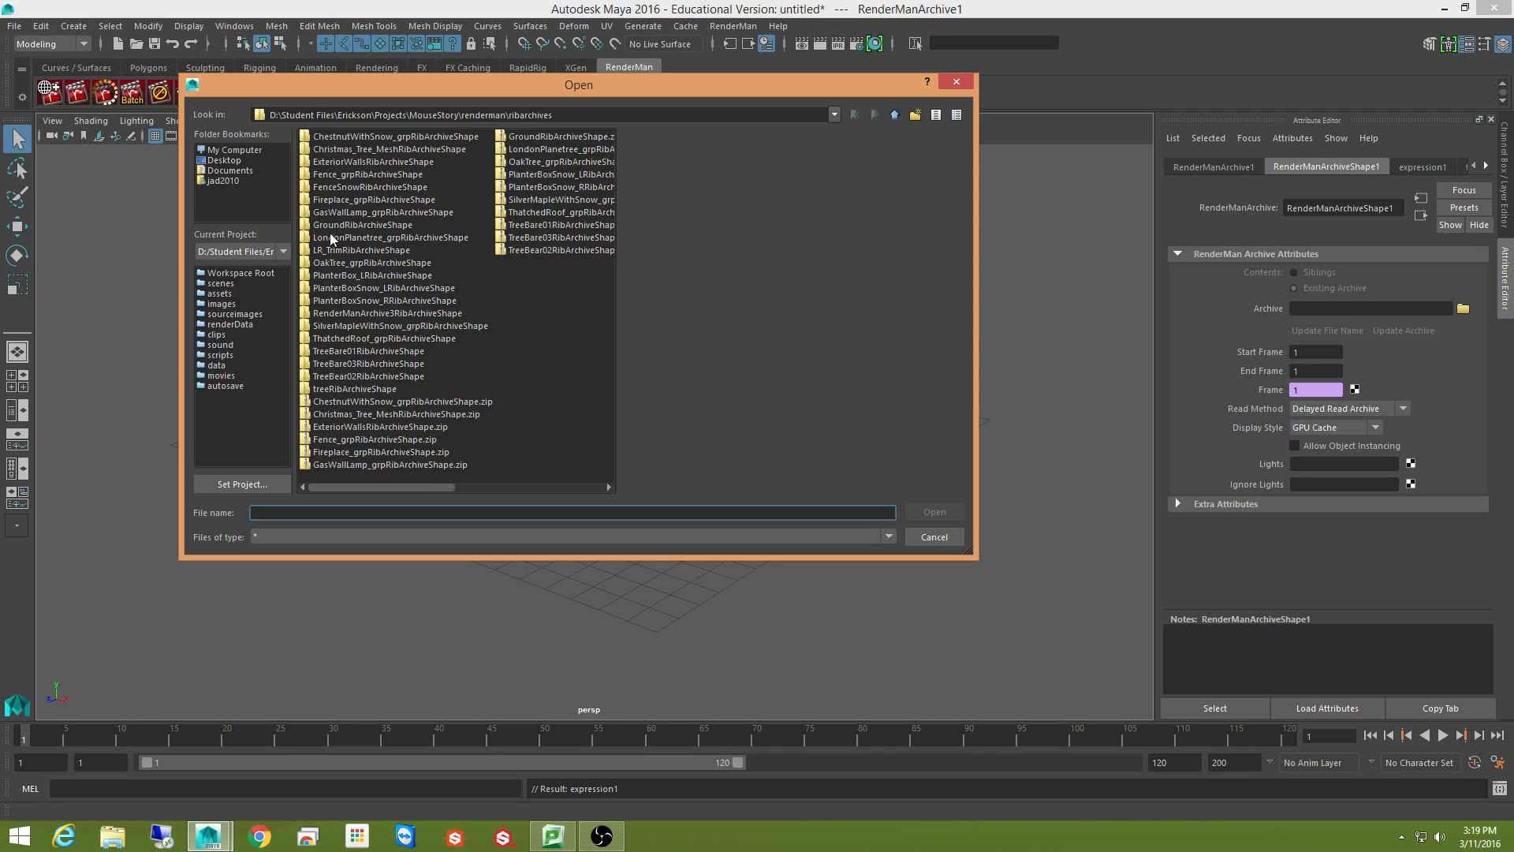
pyautogui.click(337, 173)
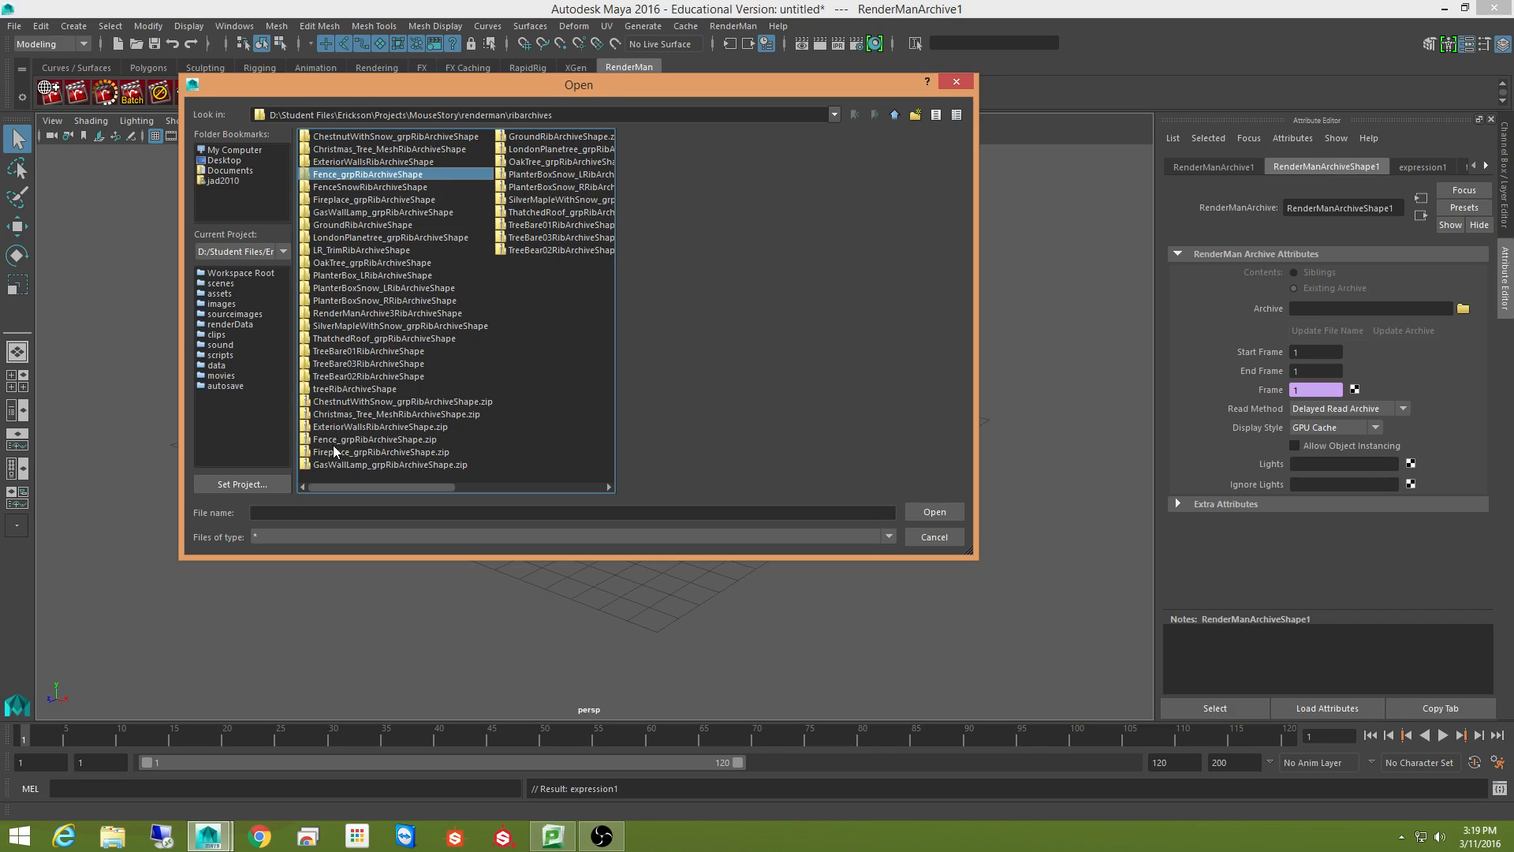
pyautogui.click(337, 439)
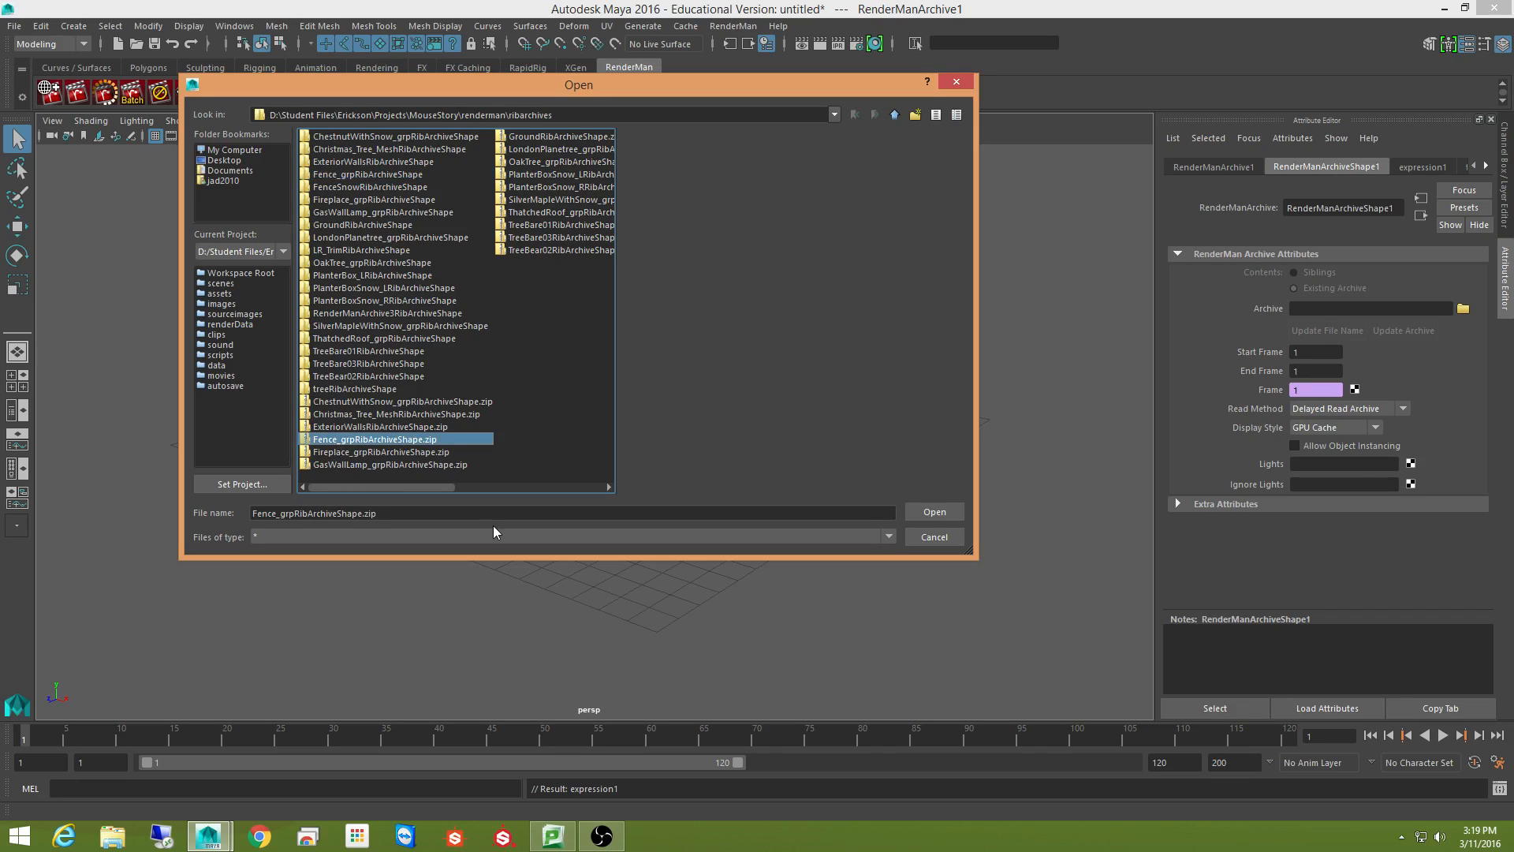
pyautogui.click(934, 513)
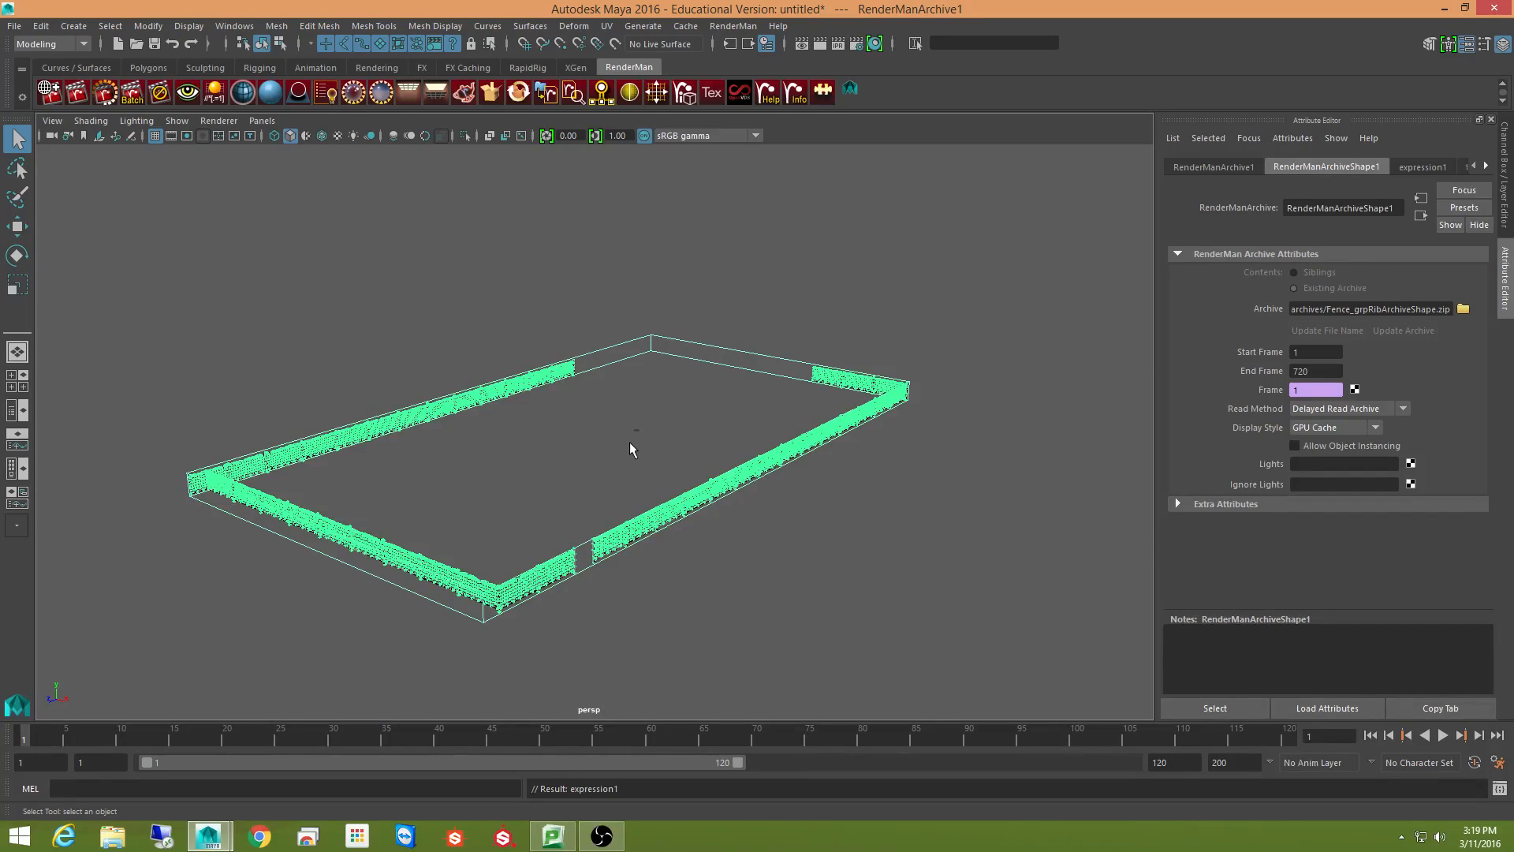
pyautogui.keyDown('alt'); pyautogui.moveTo(652, 584); pyautogui.dragTo(666, 567); pyautogui.keyUp('alt')
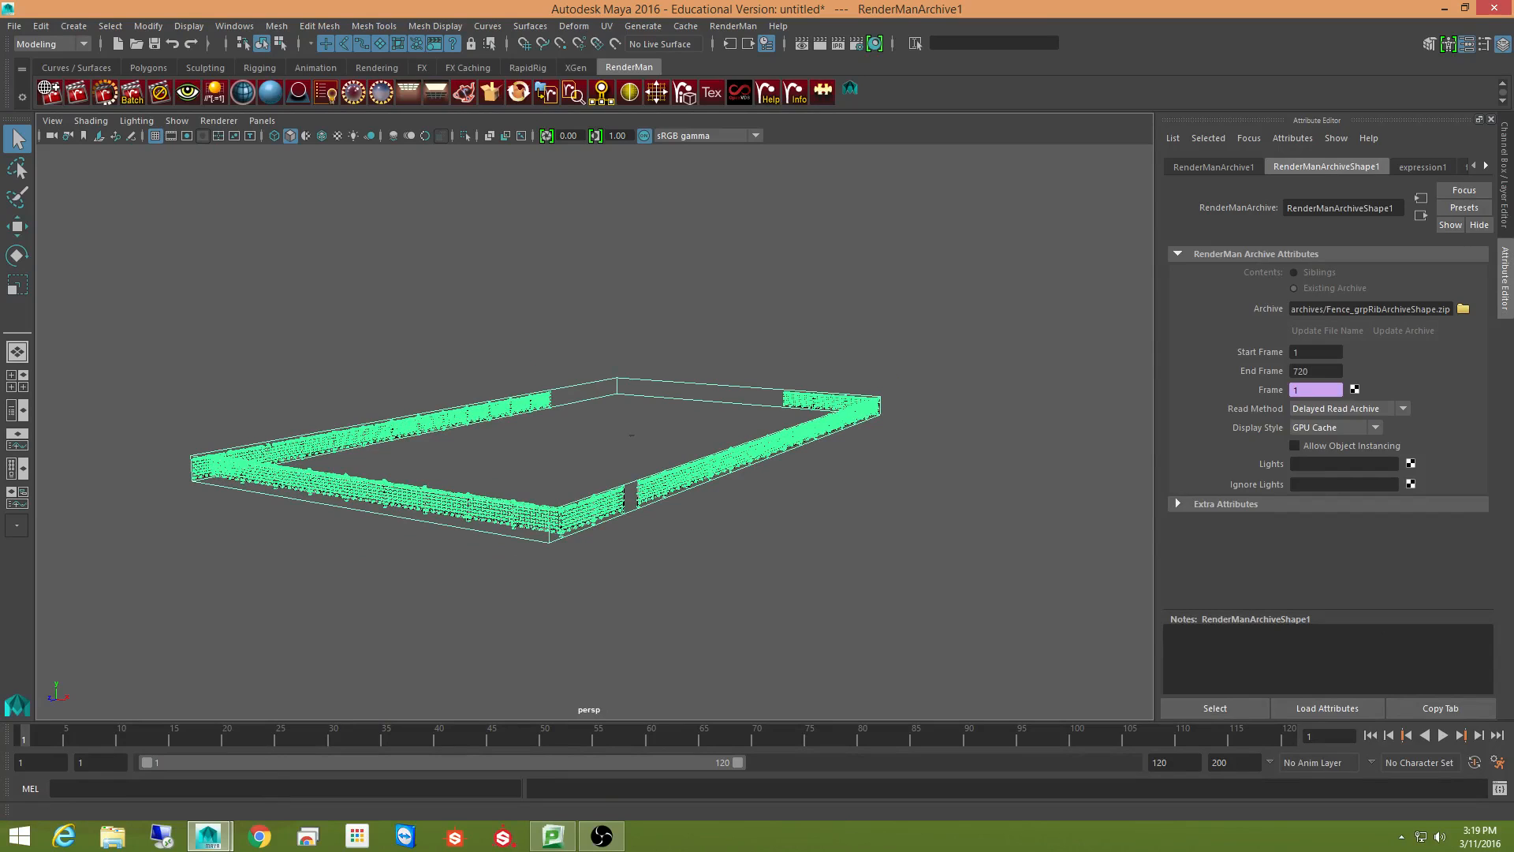
# - Examine the scene hierarchy and the child node beneath RenderManArchive1
pyautogui.moveTo(1172, 120); pyautogui.dragTo(950, 120)
pyautogui.click(945, 248)
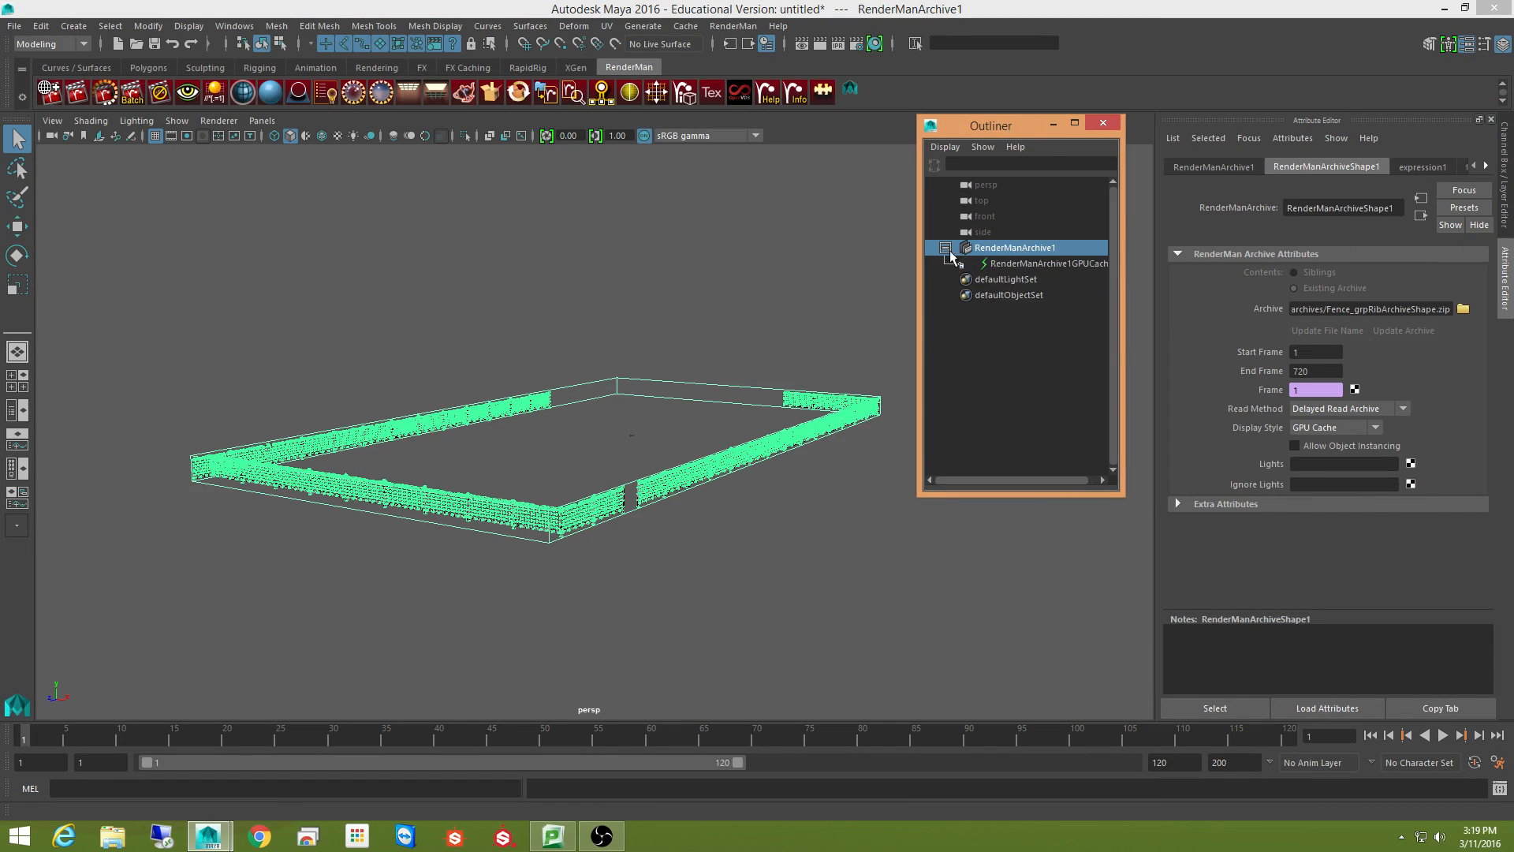
pyautogui.click(947, 248)
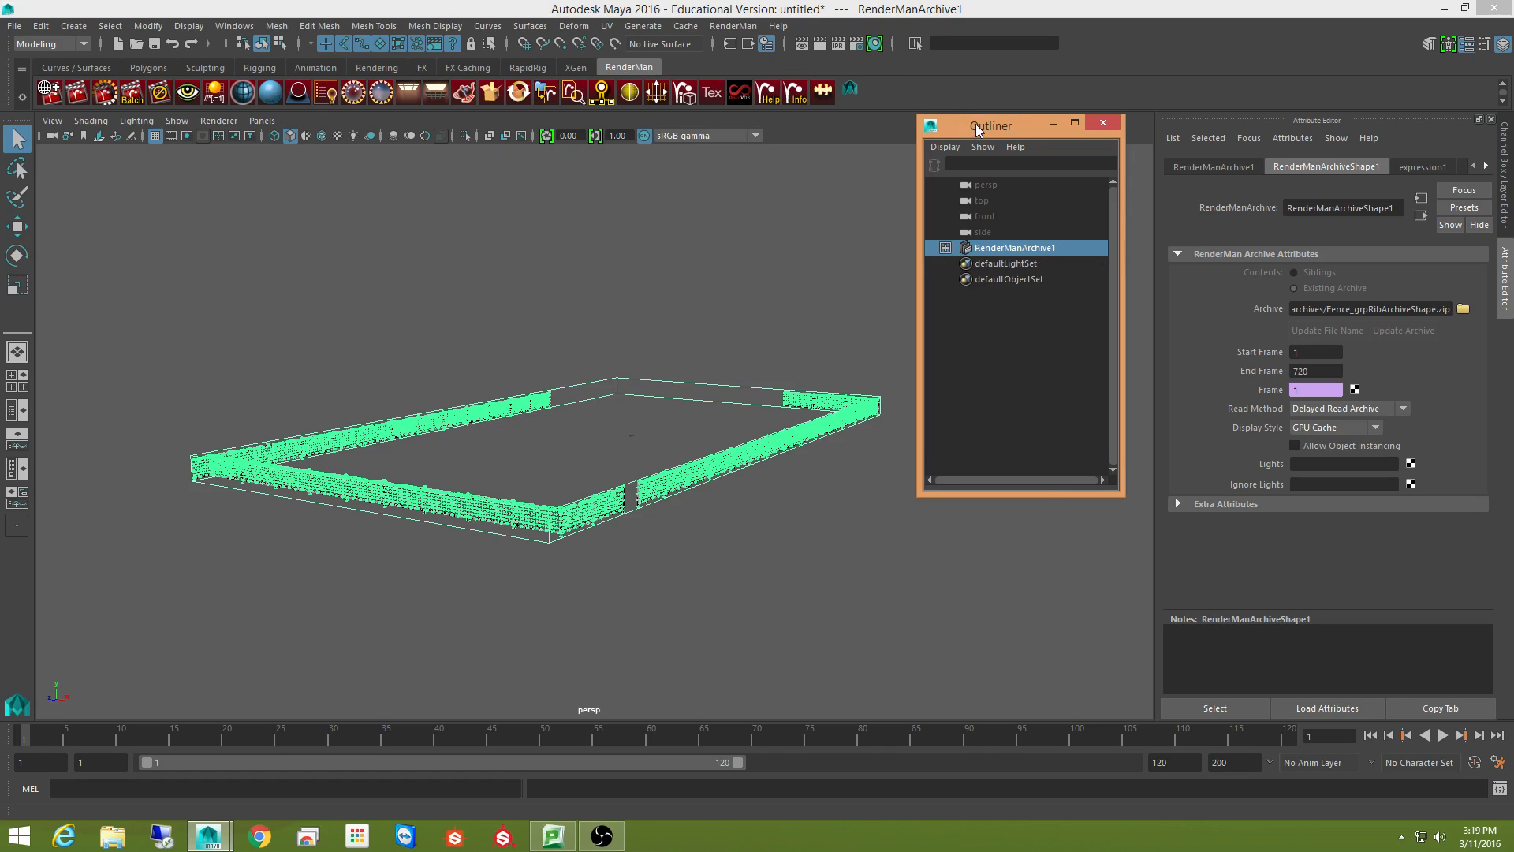
pyautogui.moveTo(975, 126); pyautogui.dragTo(1513, 125)
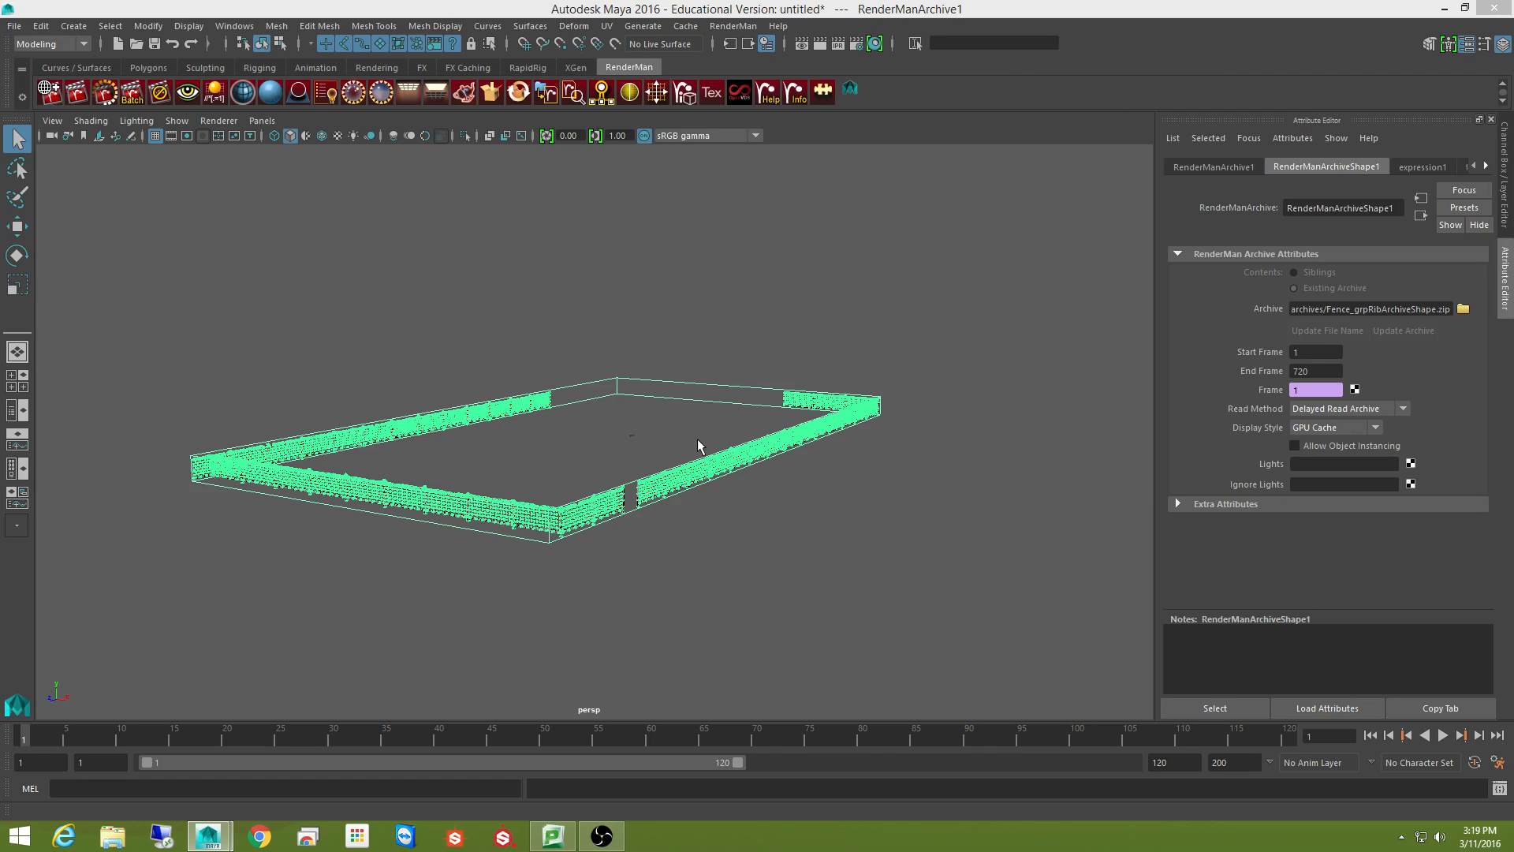
# - Create a polygon plane at the origin and scale it uniformly to about 93.6
pyautogui.keyDown('alt'); pyautogui.moveTo(645, 423); pyautogui.dragTo(739, 430, button='middle'); pyautogui.keyUp('alt')
pyautogui.keyDown('alt'); pyautogui.moveTo(699, 436); pyautogui.dragTo(686, 434); pyautogui.keyUp('alt')
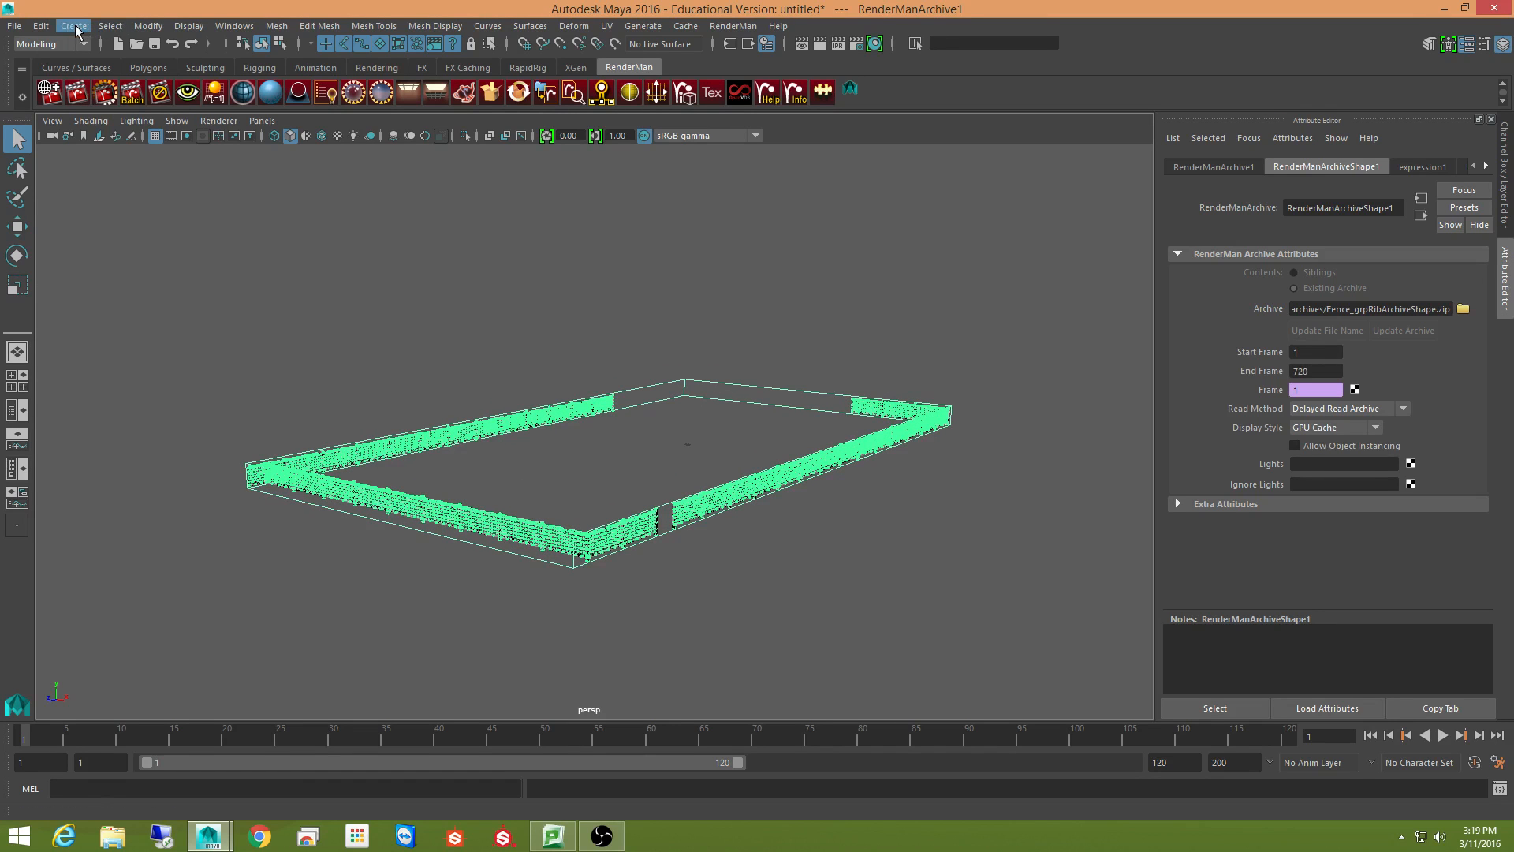
pyautogui.click(75, 28)
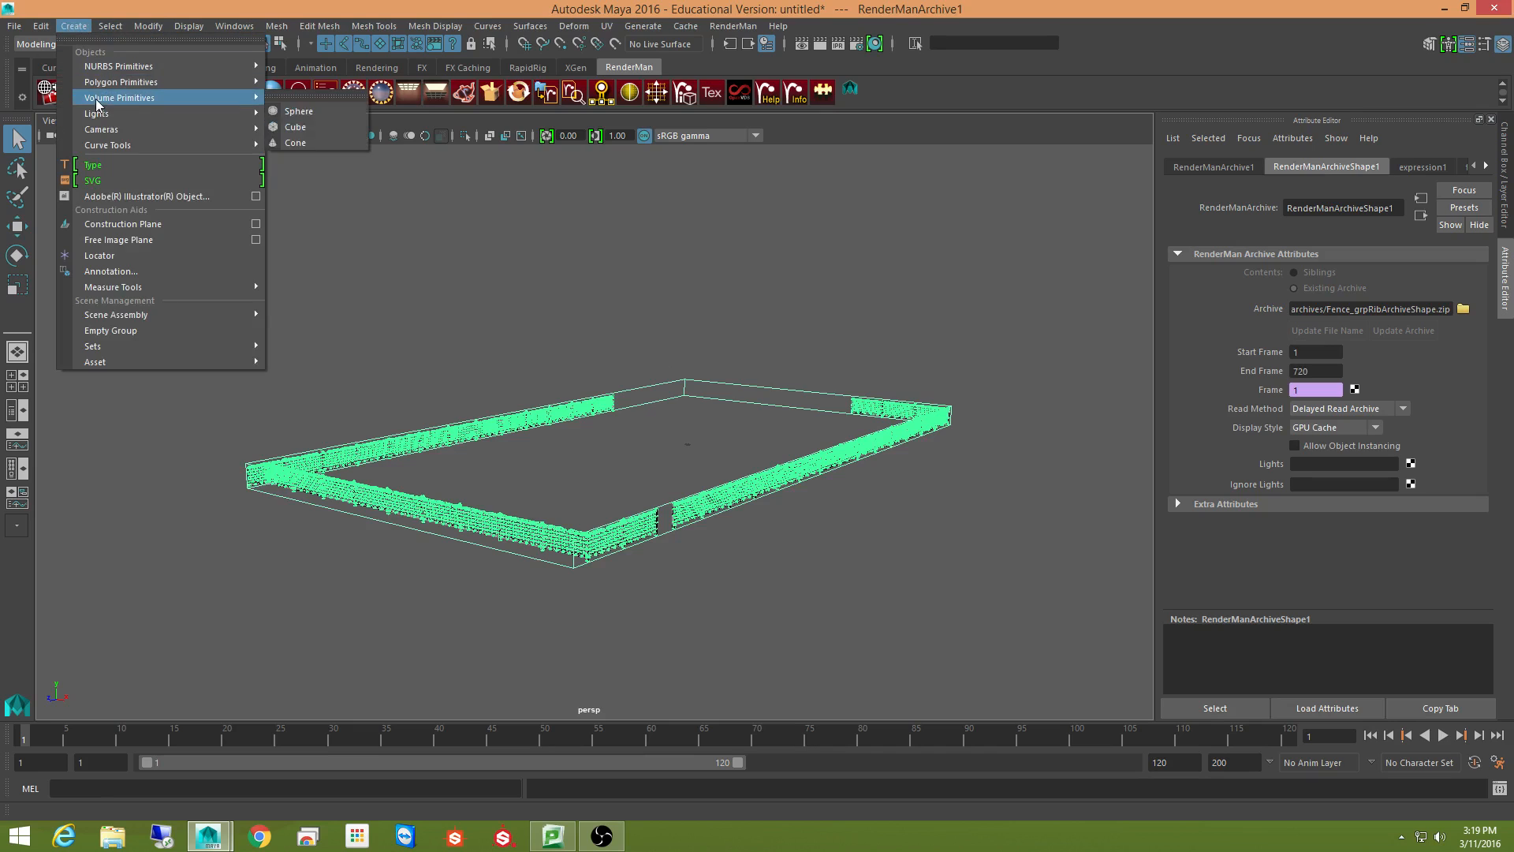
pyautogui.moveTo(111, 88)
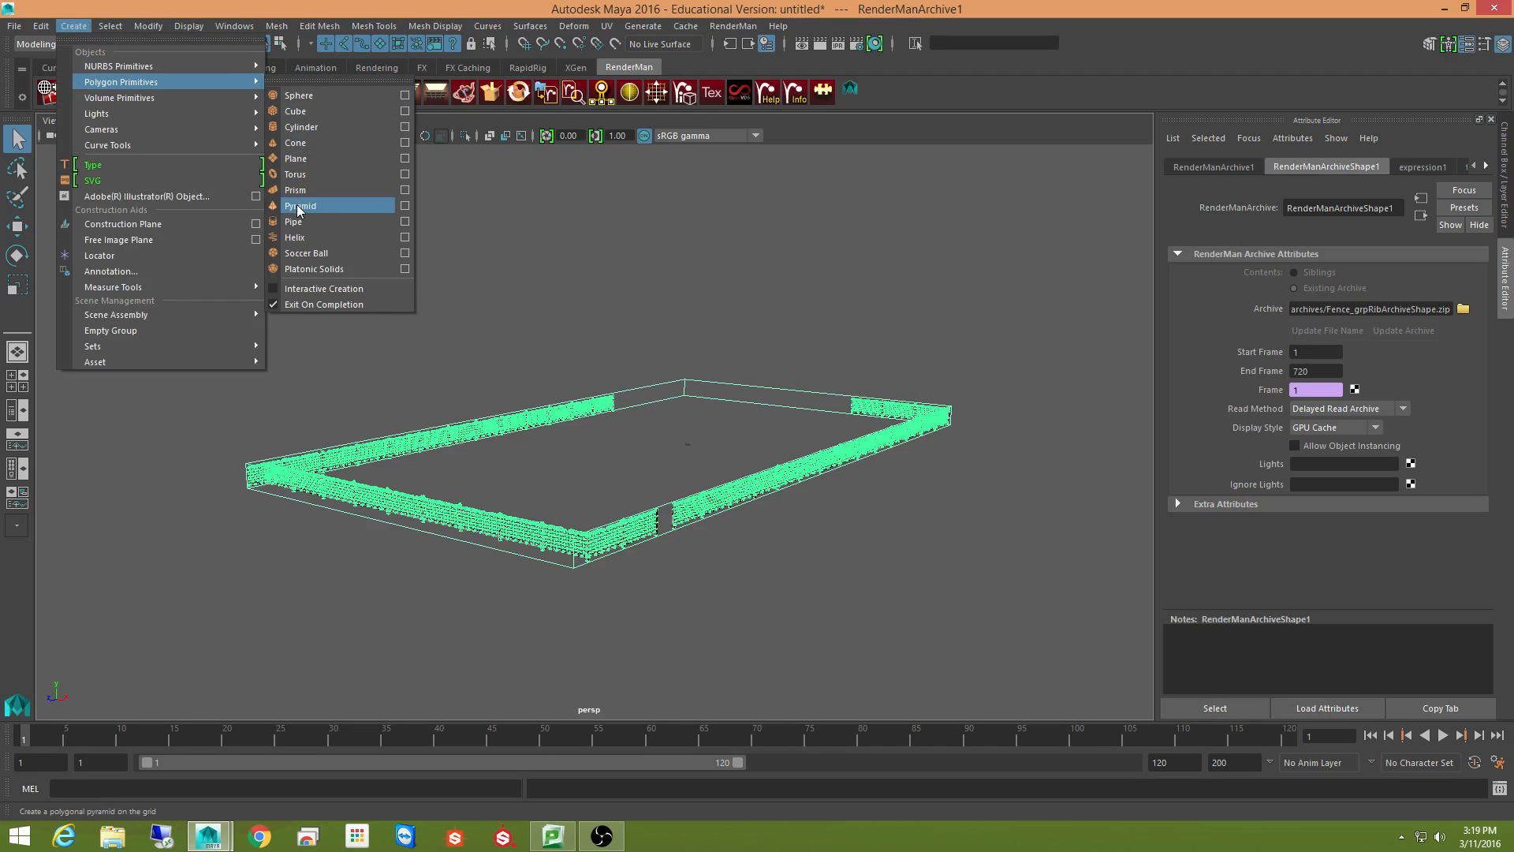
pyautogui.click(322, 155)
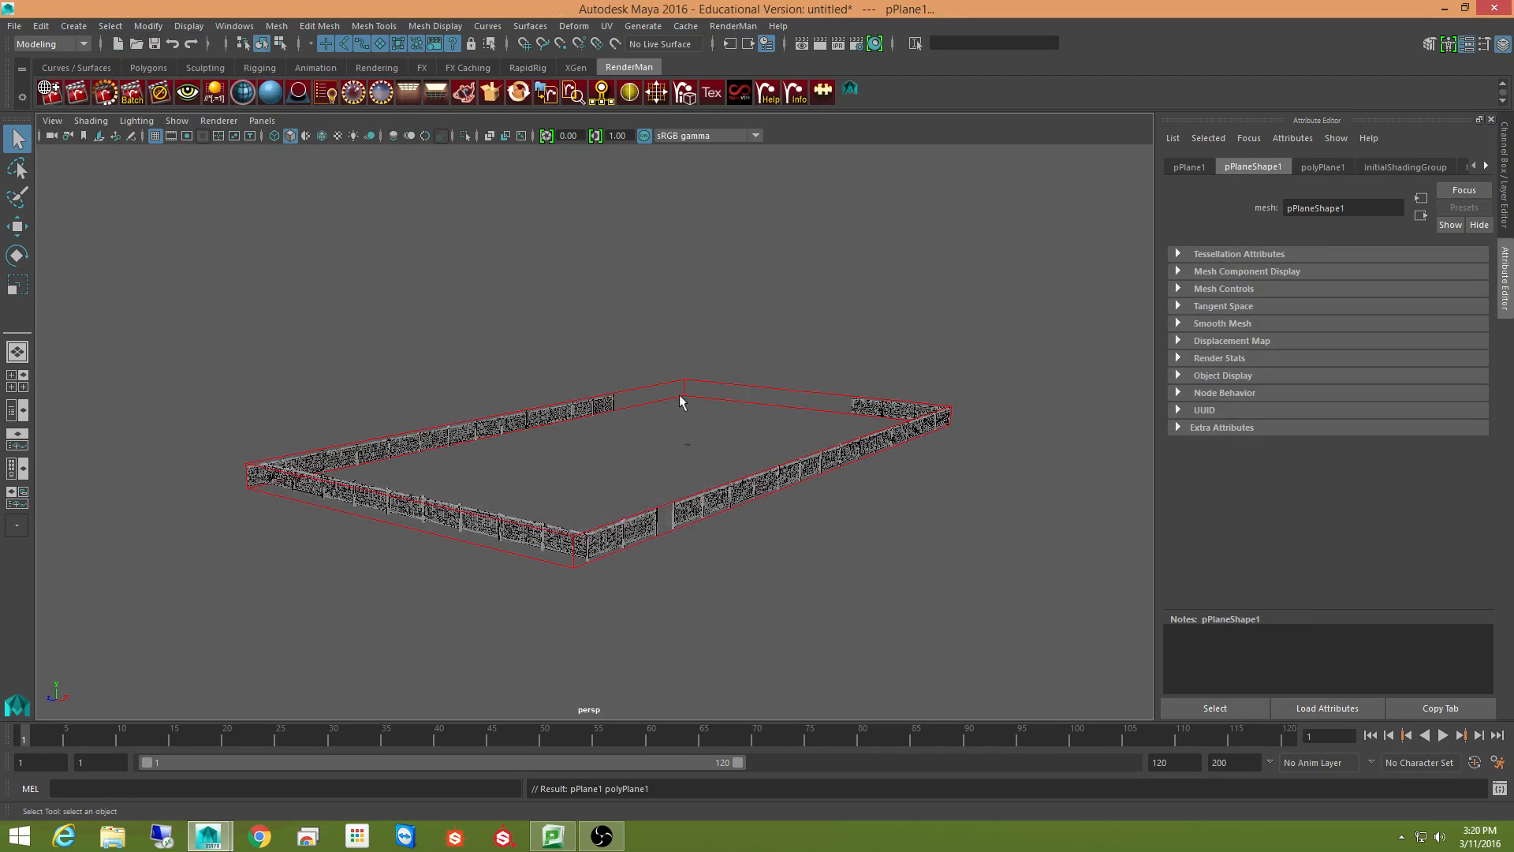
pyautogui.click(1506, 219)
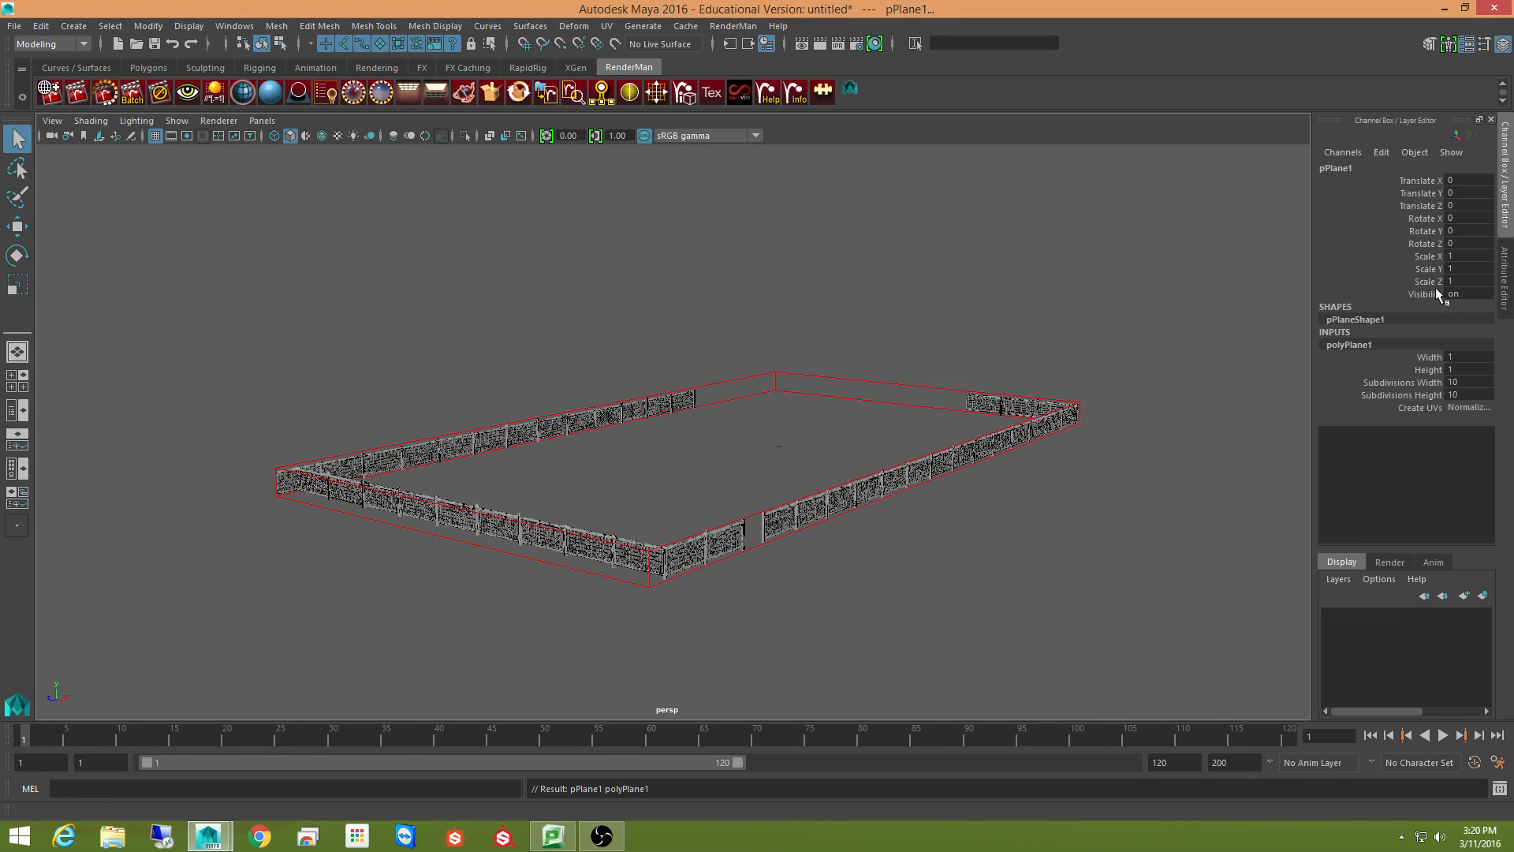
pyautogui.moveTo(1432, 257); pyautogui.dragTo(1424, 282)
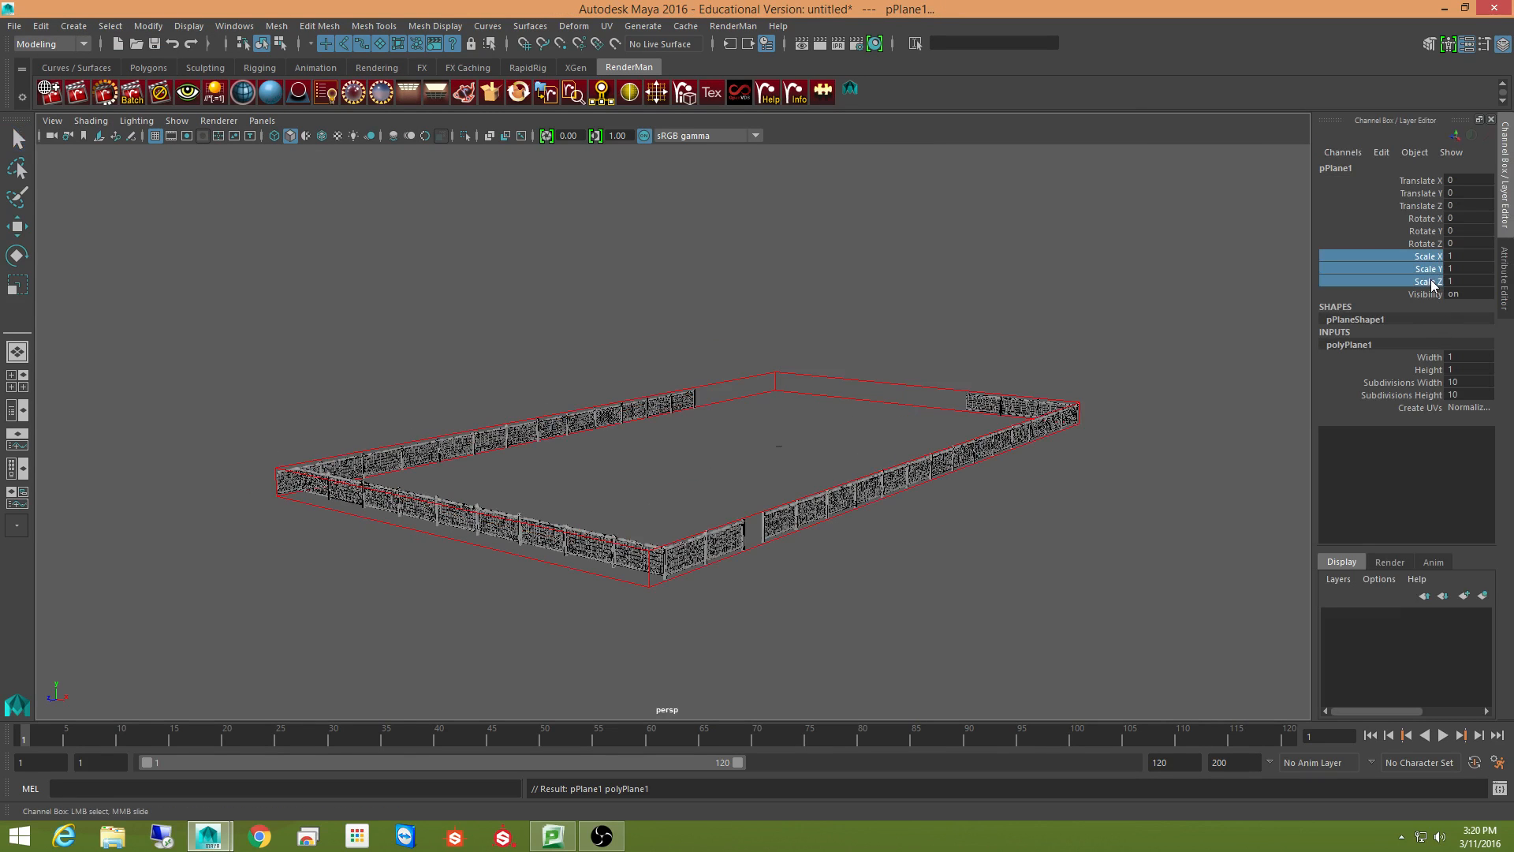
pyautogui.moveTo(849, 314); pyautogui.dragTo(1073, 308, button='middle')
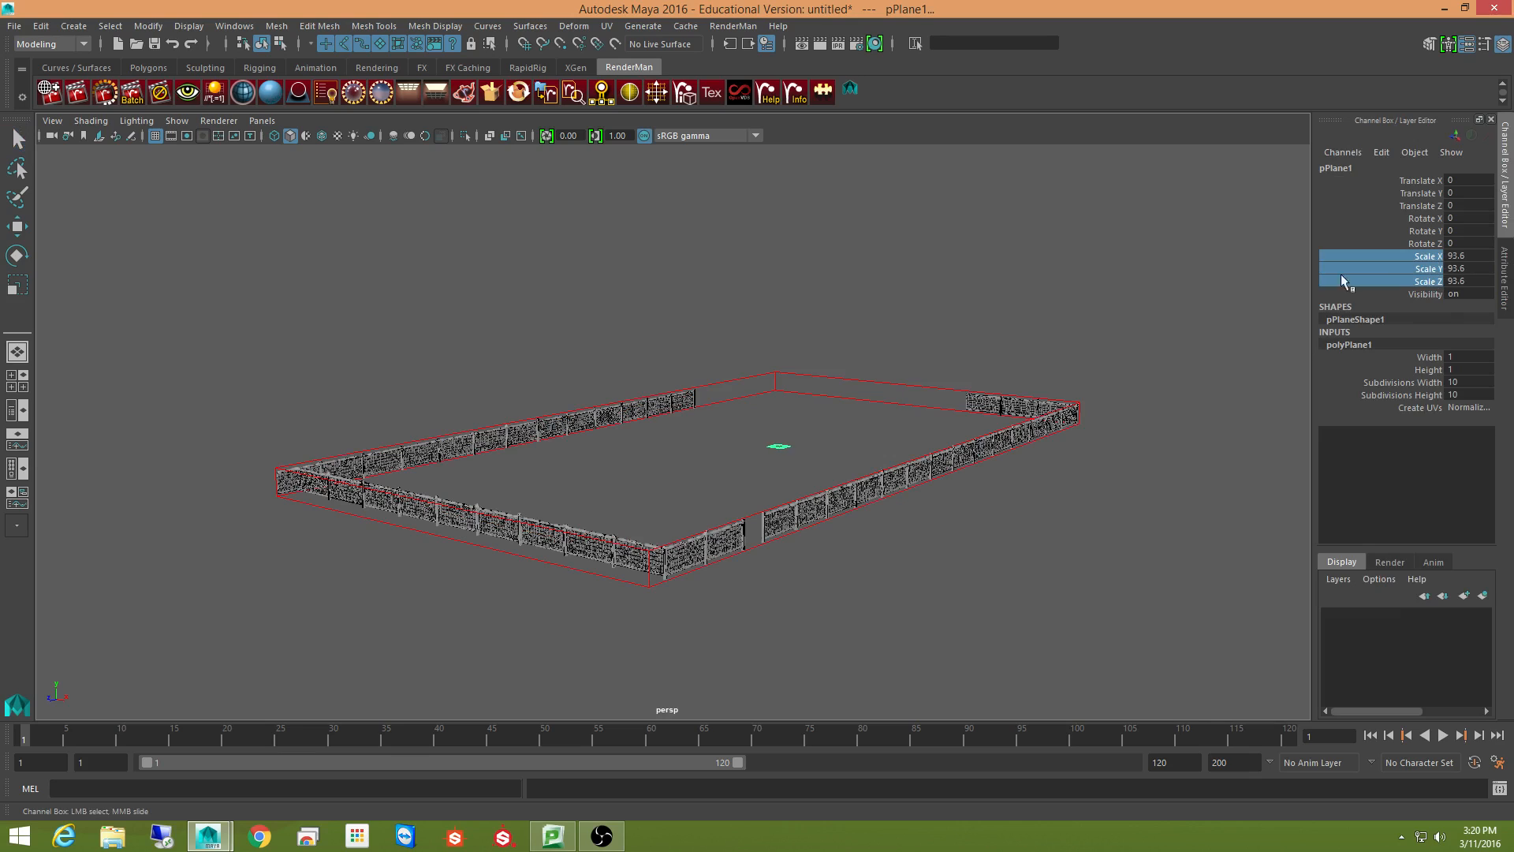
# - Stretch the plane into a ground extending beyond the fence, scaled to about 3522 in X and 5675 in Z
pyautogui.click(17, 285)
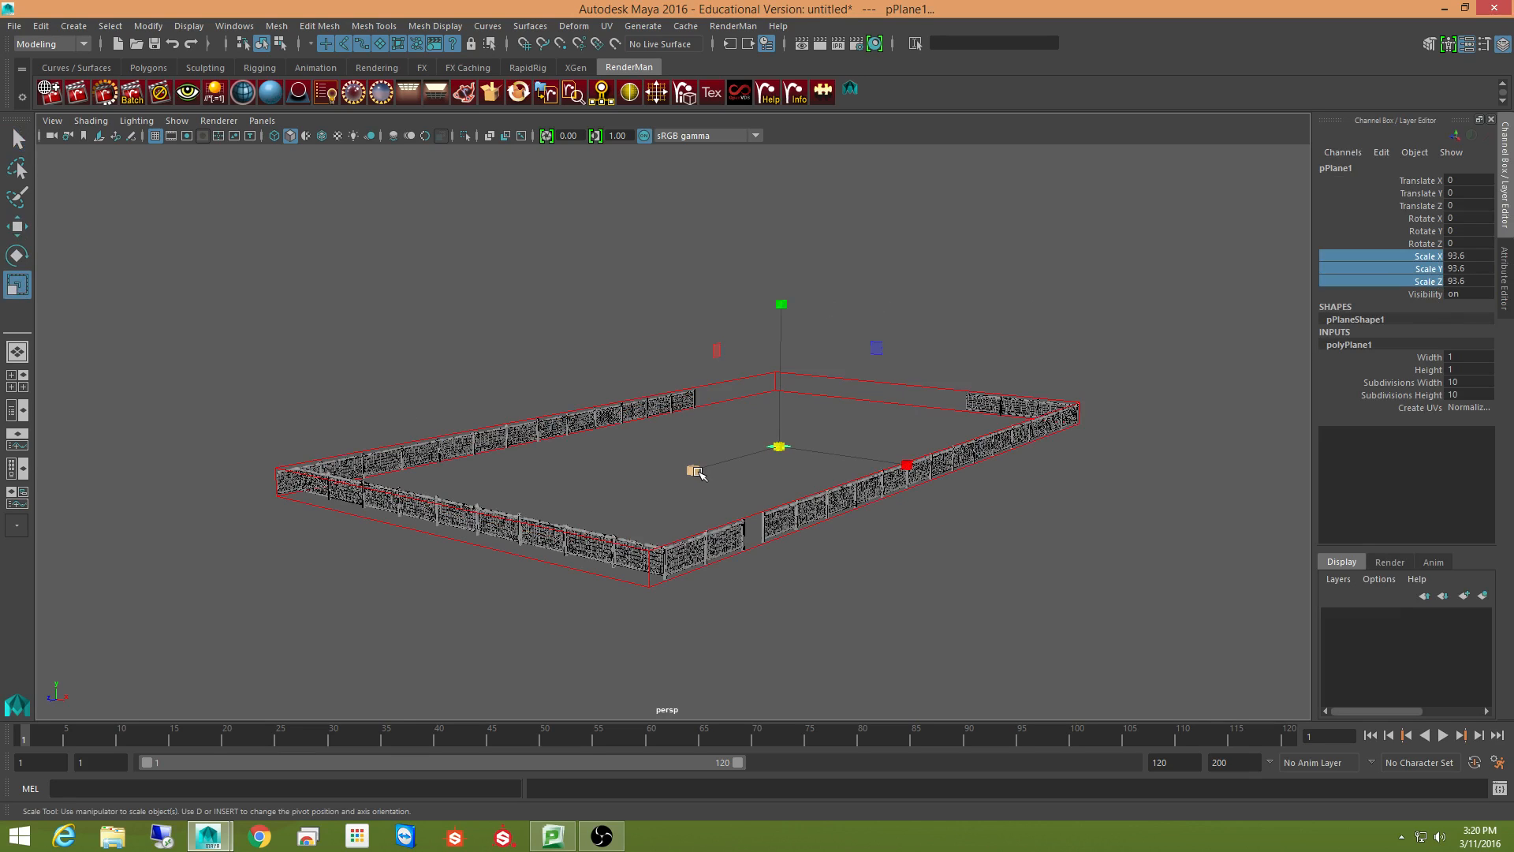
pyautogui.moveTo(699, 471); pyautogui.dragTo(347, 566)
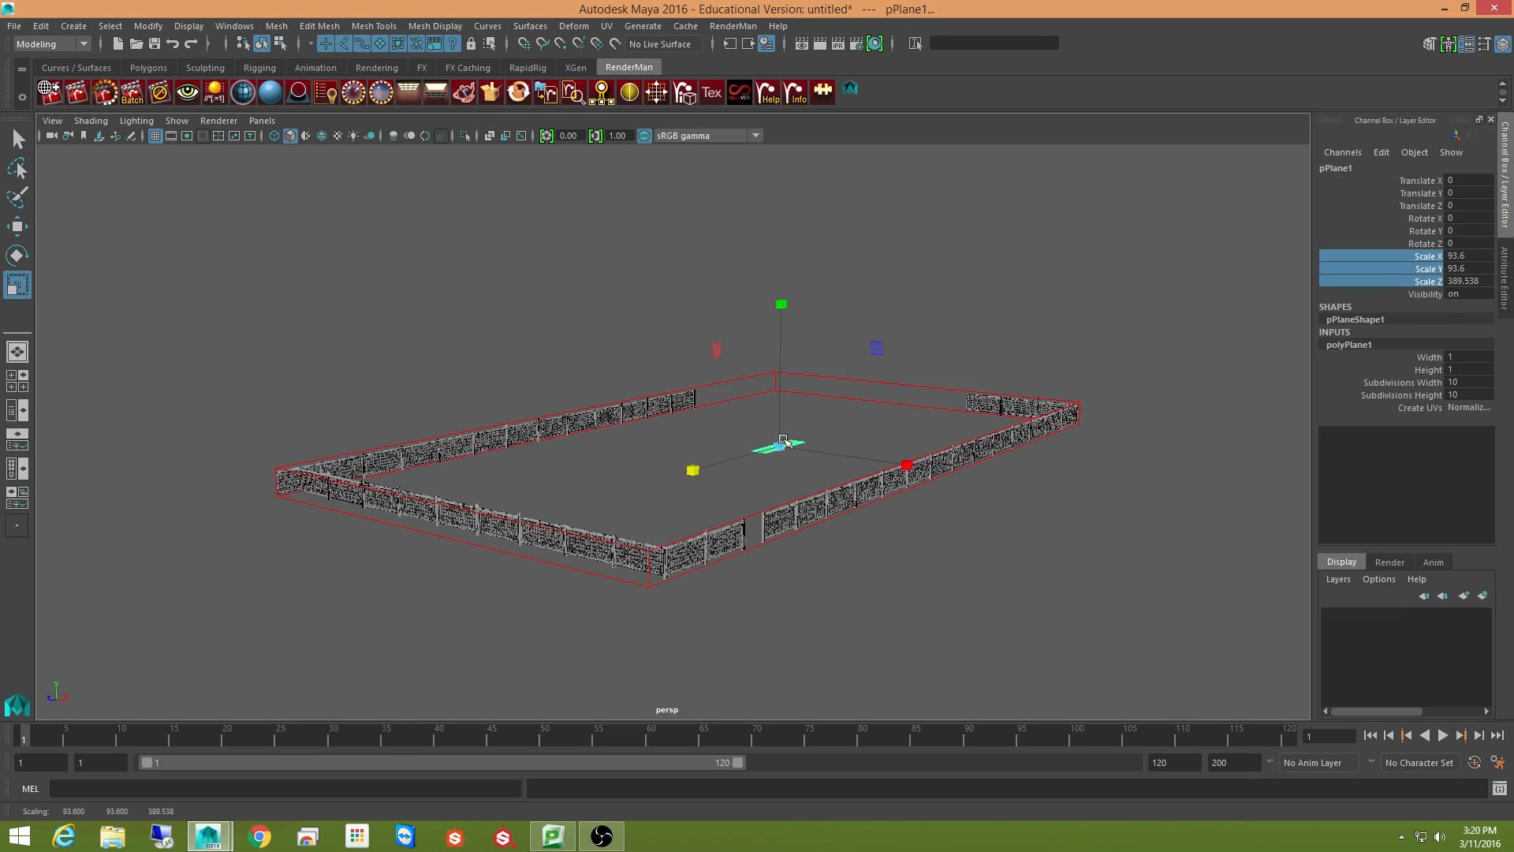
pyautogui.moveTo(694, 473); pyautogui.dragTo(480, 528)
pyautogui.moveTo(692, 473); pyautogui.dragTo(359, 563)
pyautogui.moveTo(907, 467); pyautogui.dragTo(1117, 465)
pyautogui.moveTo(907, 465); pyautogui.dragTo(1362, 602)
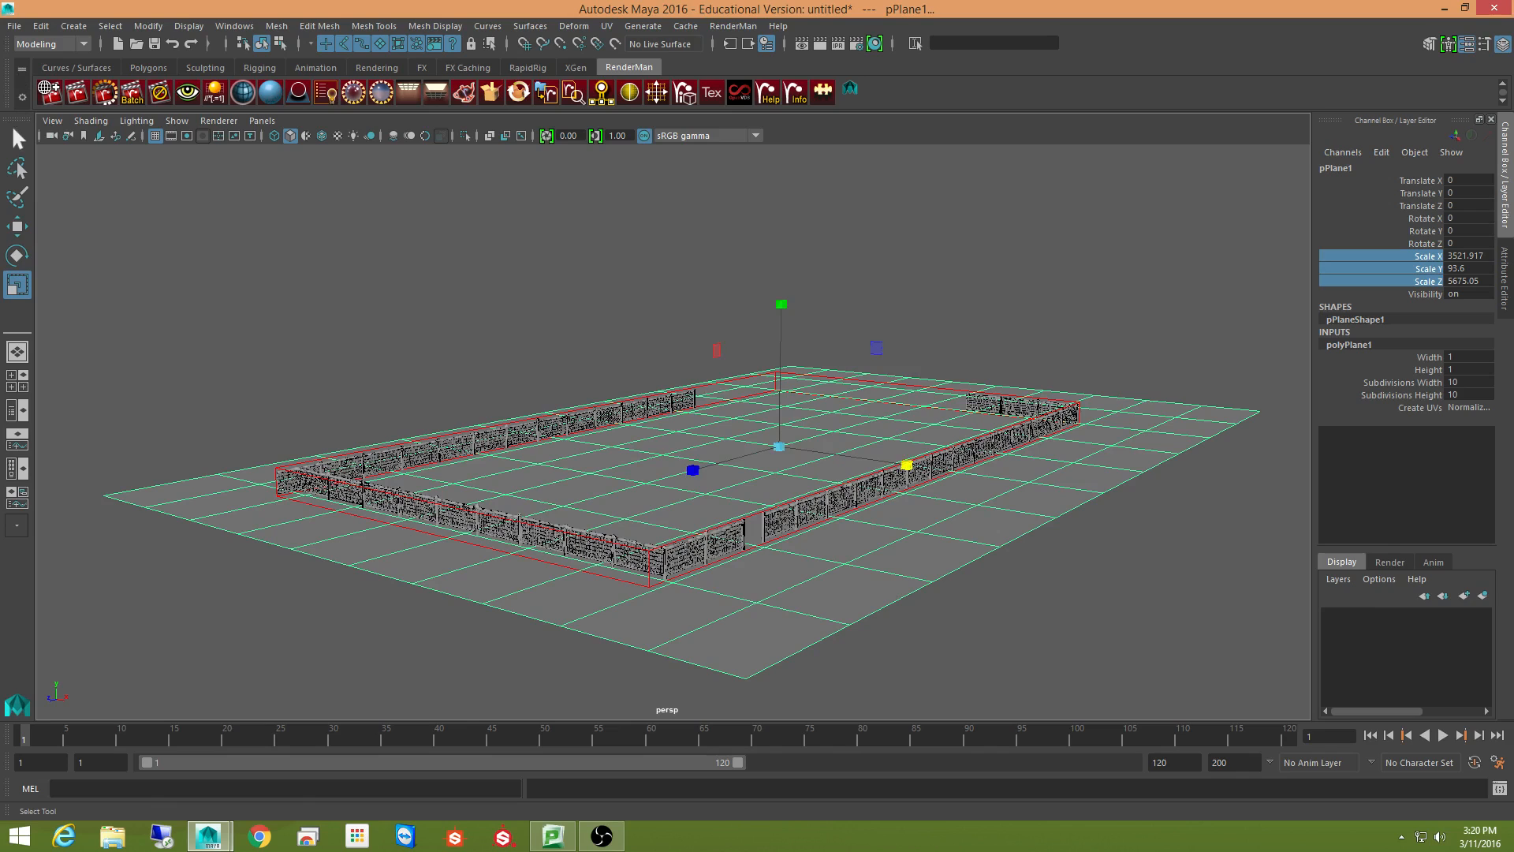
pyautogui.click(14, 141)
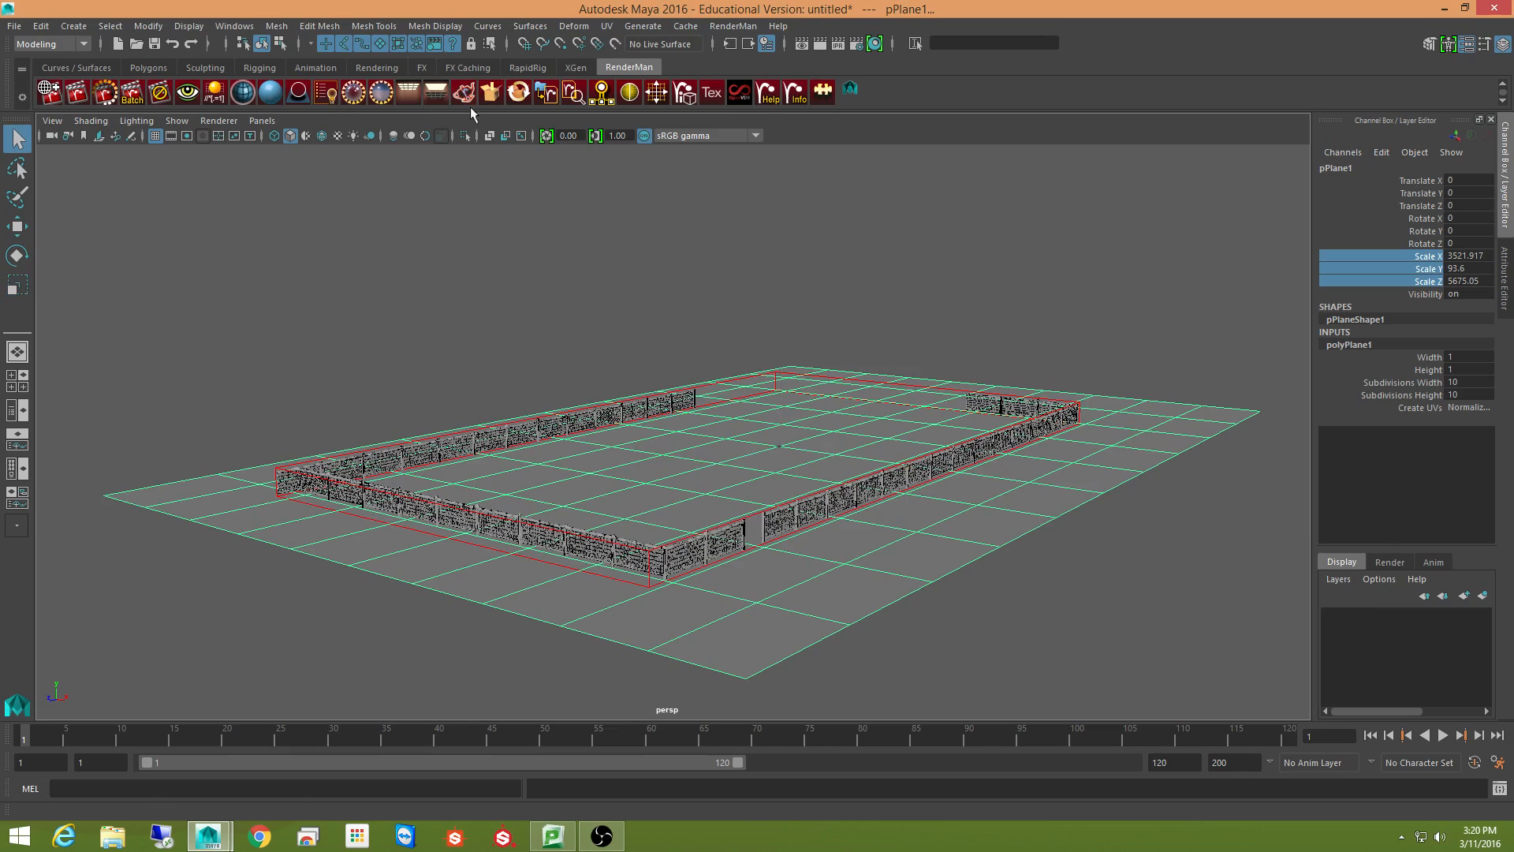
# - Add a RenderMan geometric area light and set its shape to distant
pyautogui.click(416, 96)
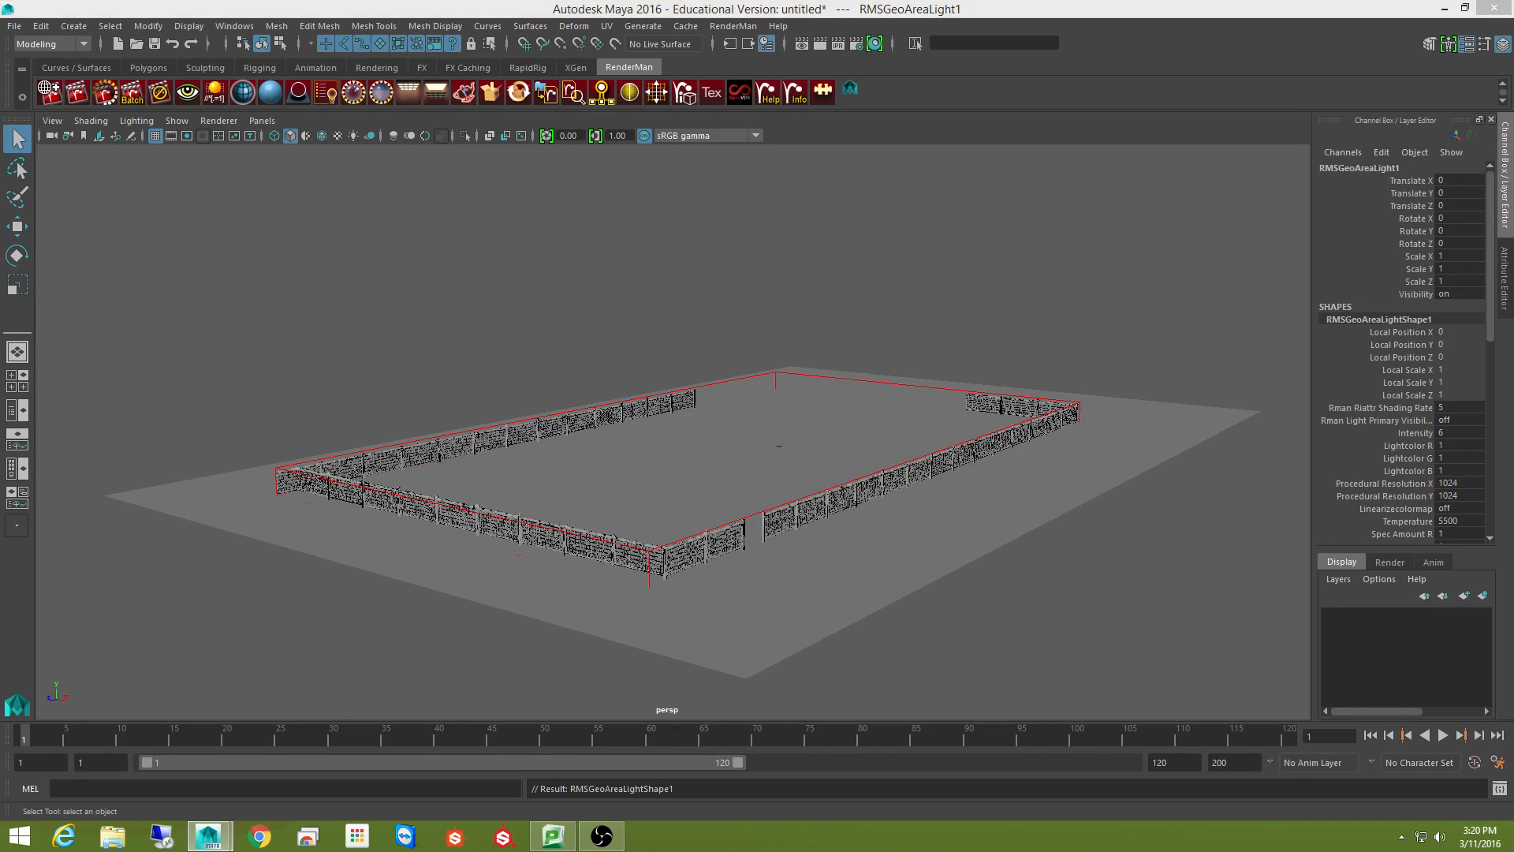
pyautogui.moveTo(1513, 158); pyautogui.dragTo(1142, 166)
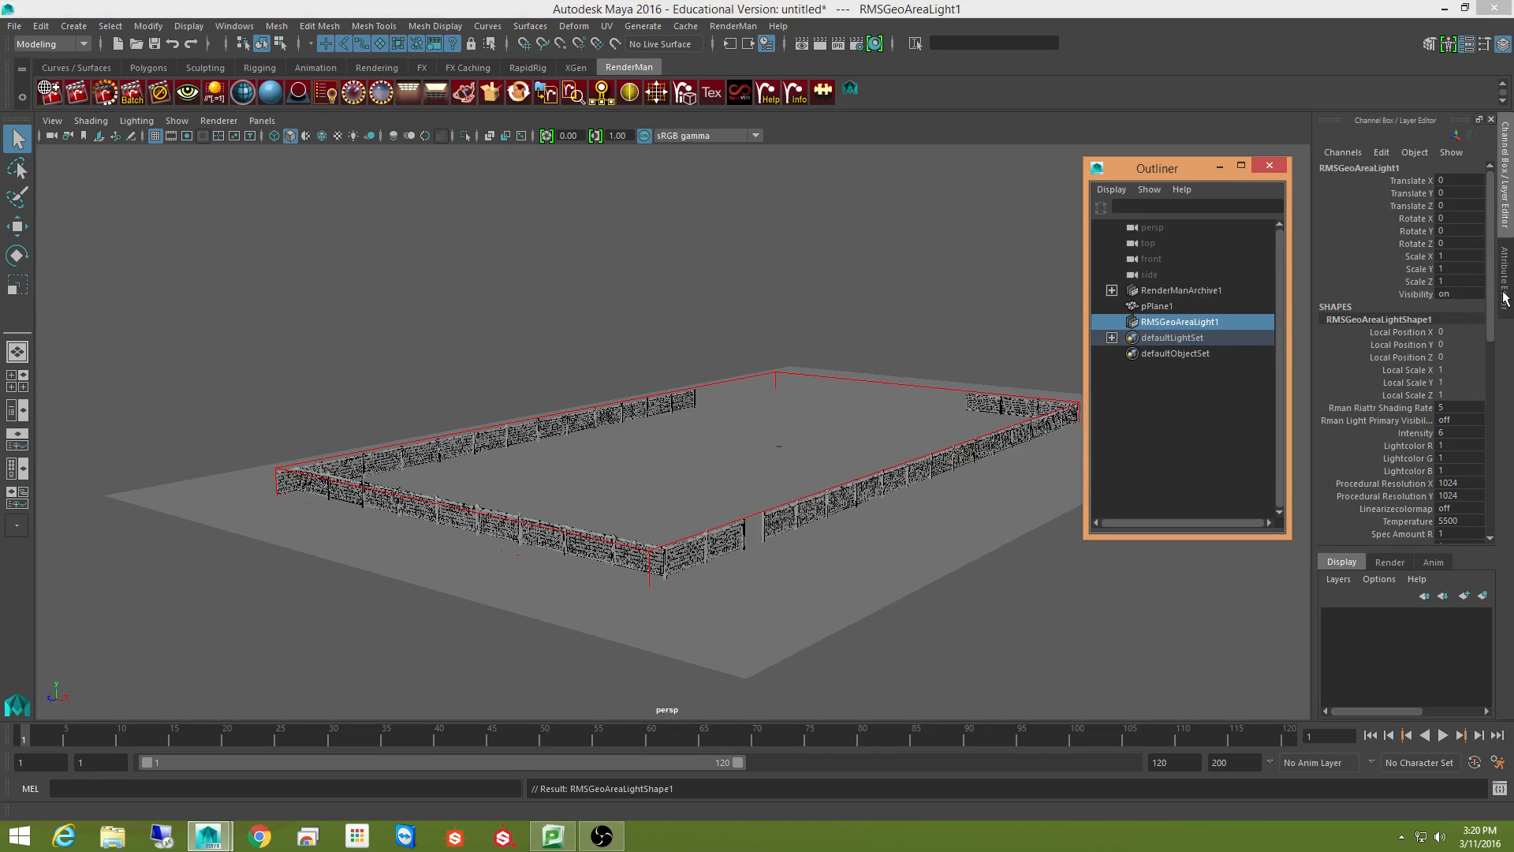
pyautogui.click(1505, 298)
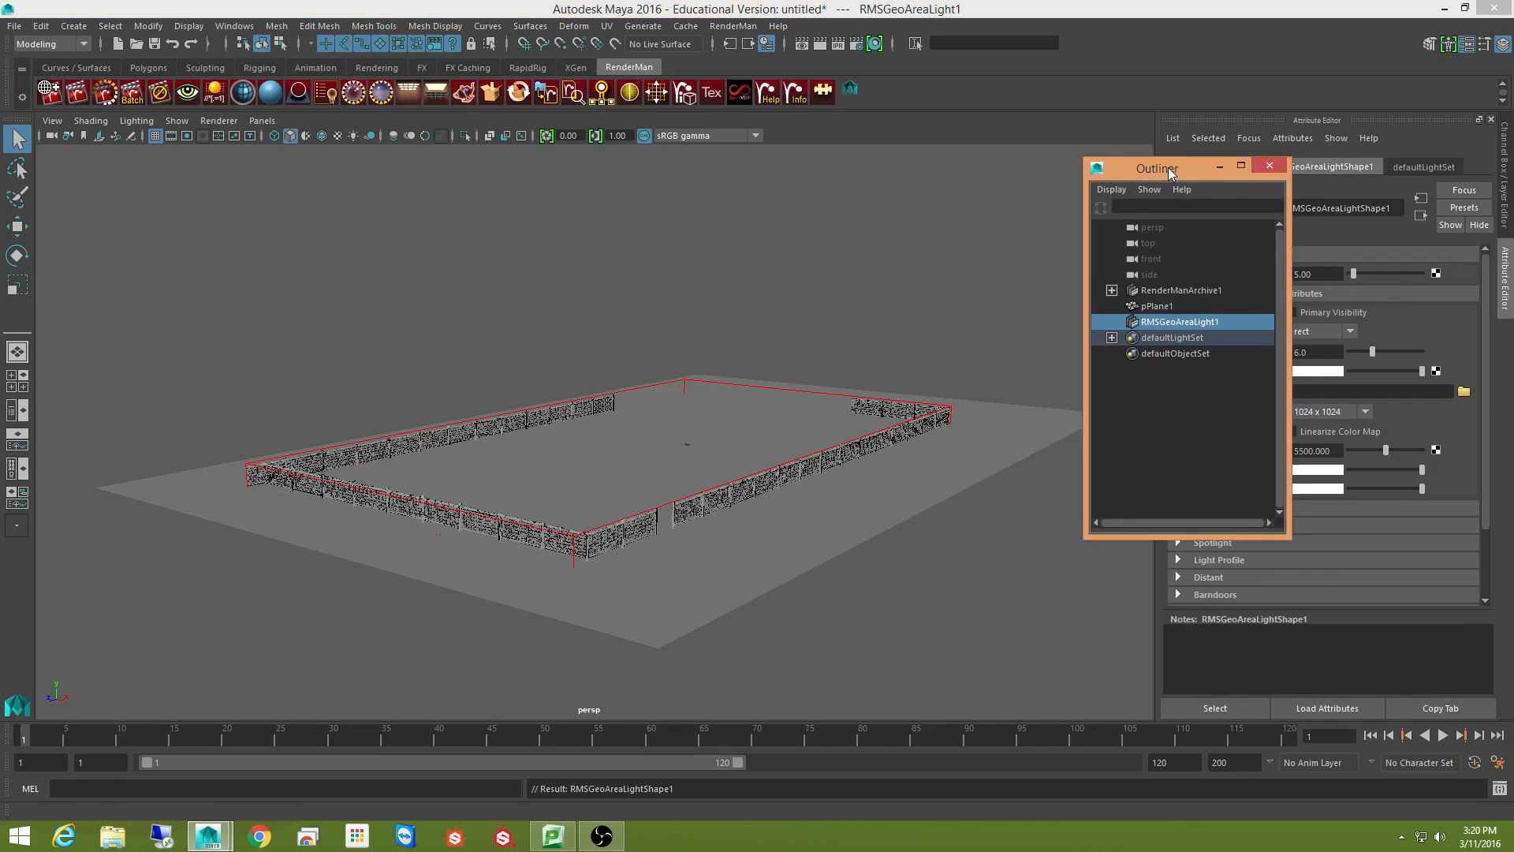
pyautogui.moveTo(1167, 168); pyautogui.dragTo(1063, 164)
pyautogui.click(1327, 332)
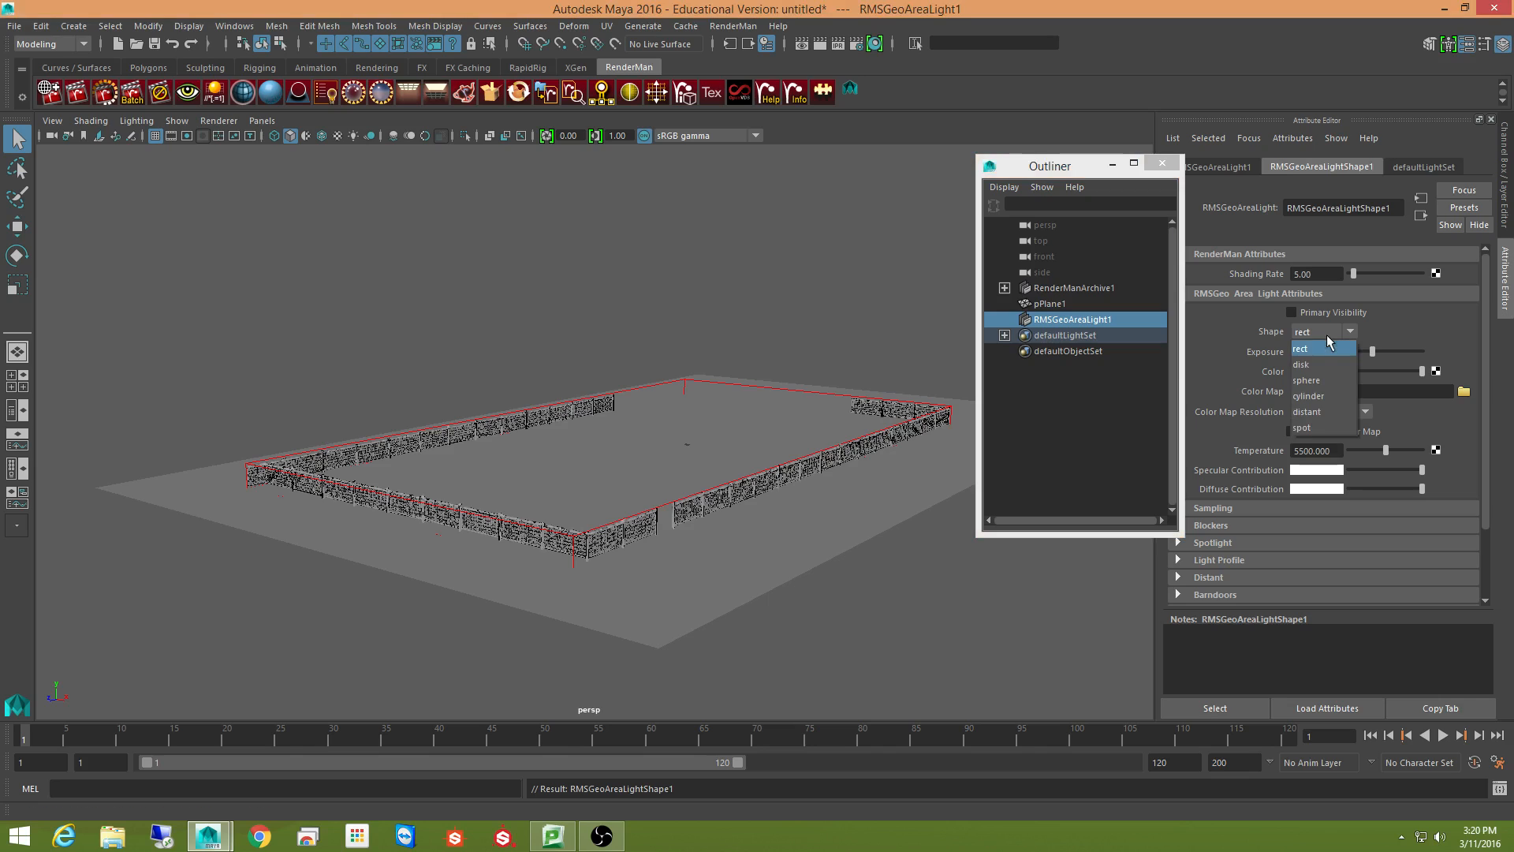
pyautogui.click(1317, 411)
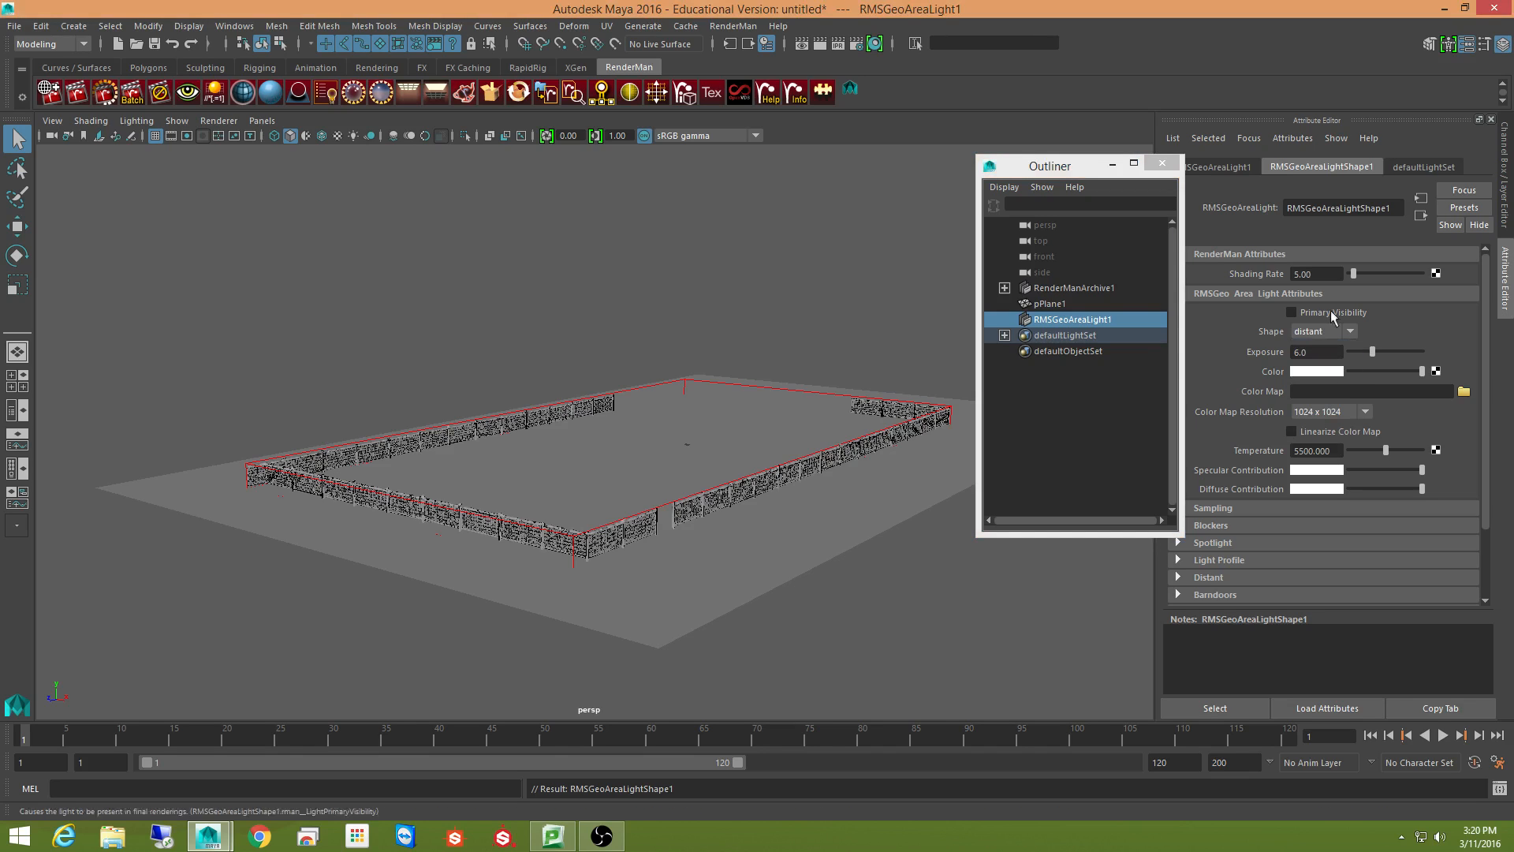
# - Scale the RMSGeoAreaLight1 light uniformly to about 425.5
pyautogui.click(1051, 324)
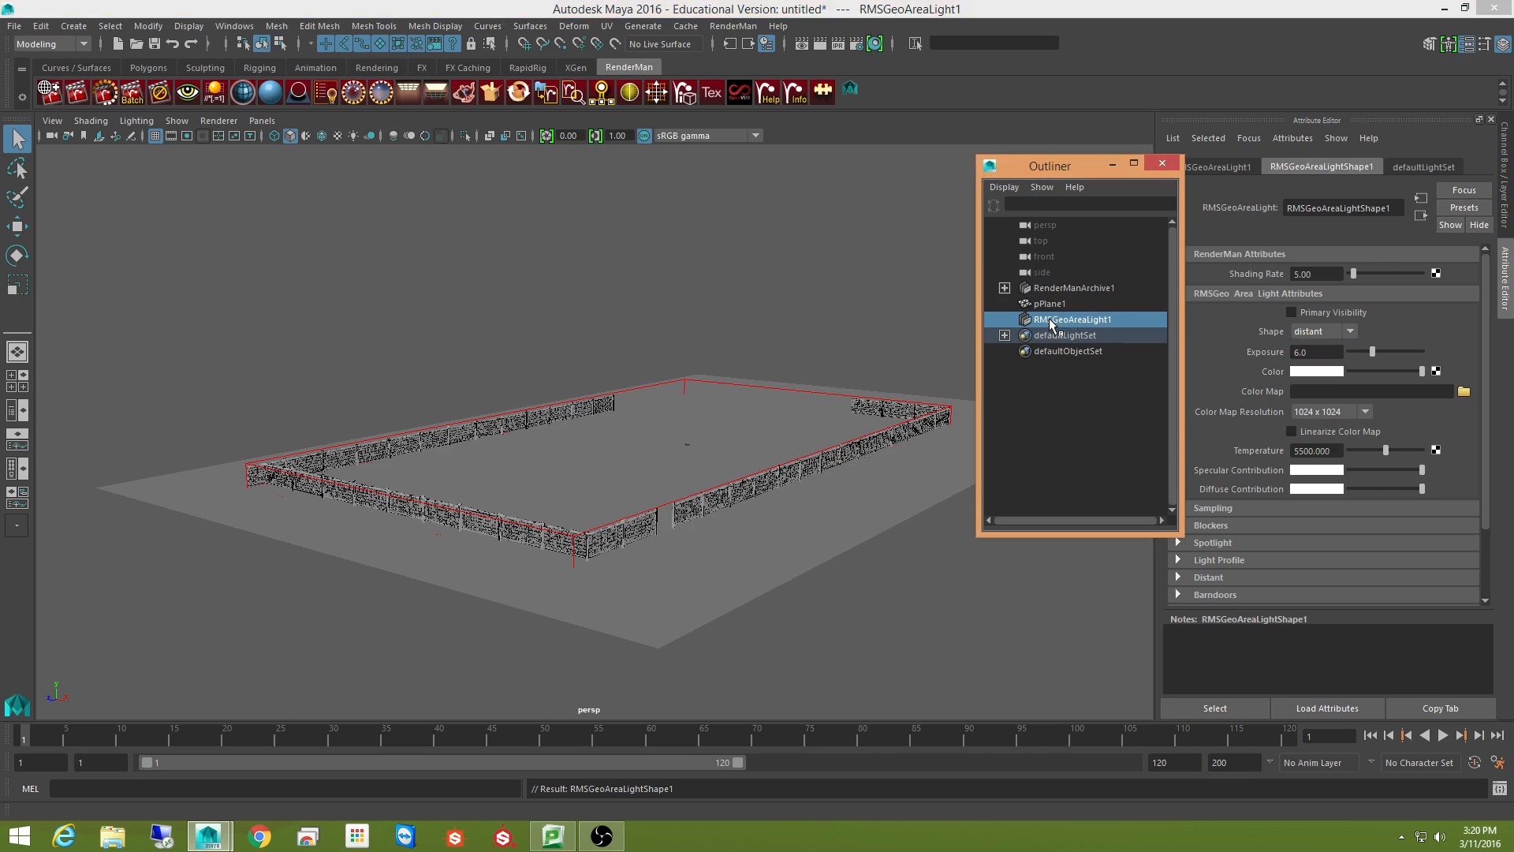
pyautogui.click(1508, 219)
pyautogui.moveTo(1413, 256); pyautogui.dragTo(1413, 280)
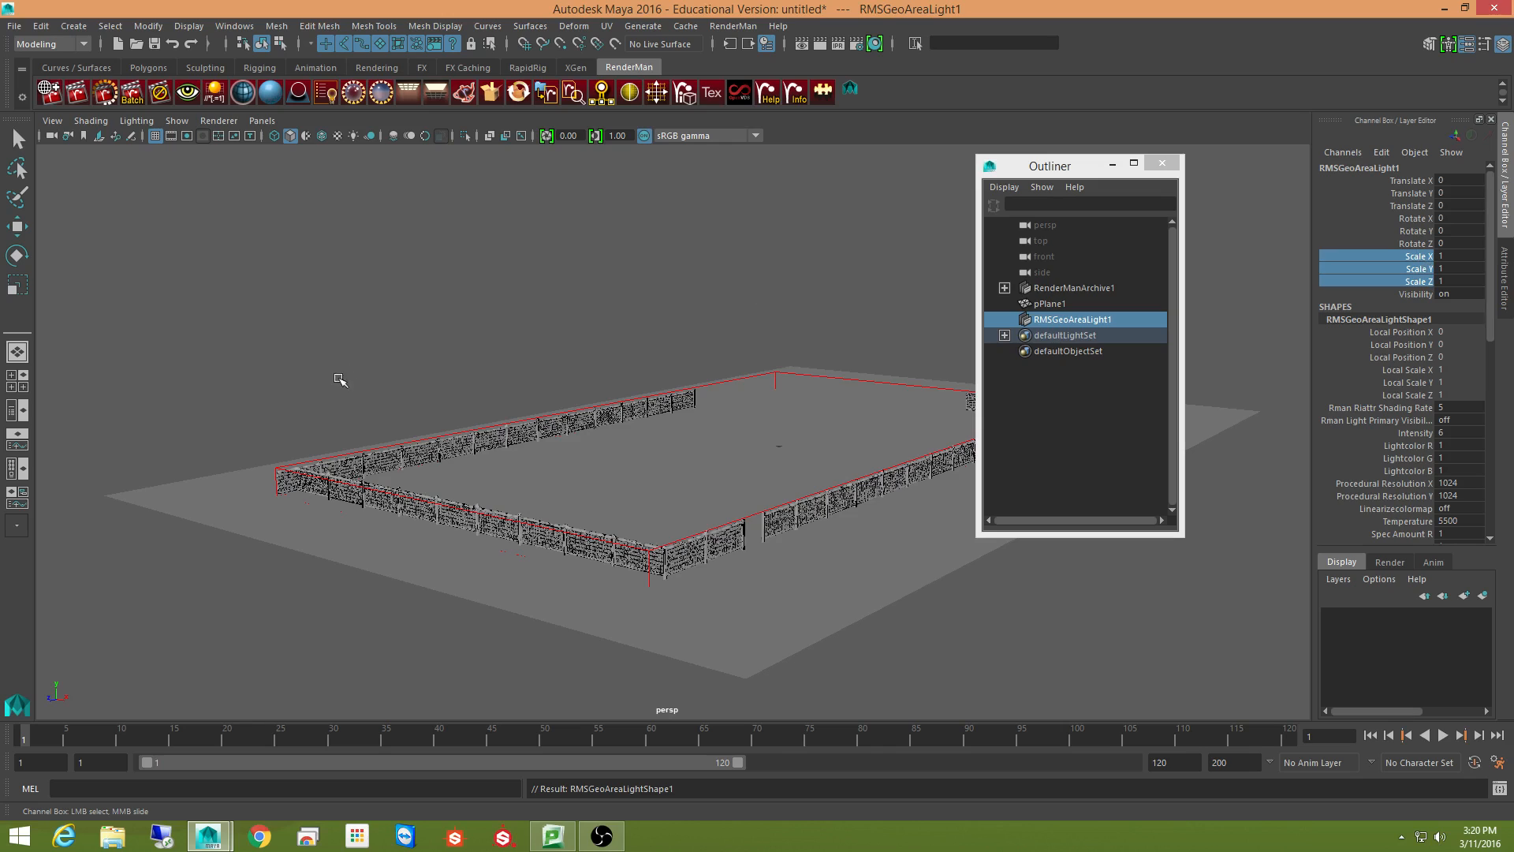
pyautogui.moveTo(466, 393); pyautogui.dragTo(994, 376, button='middle')
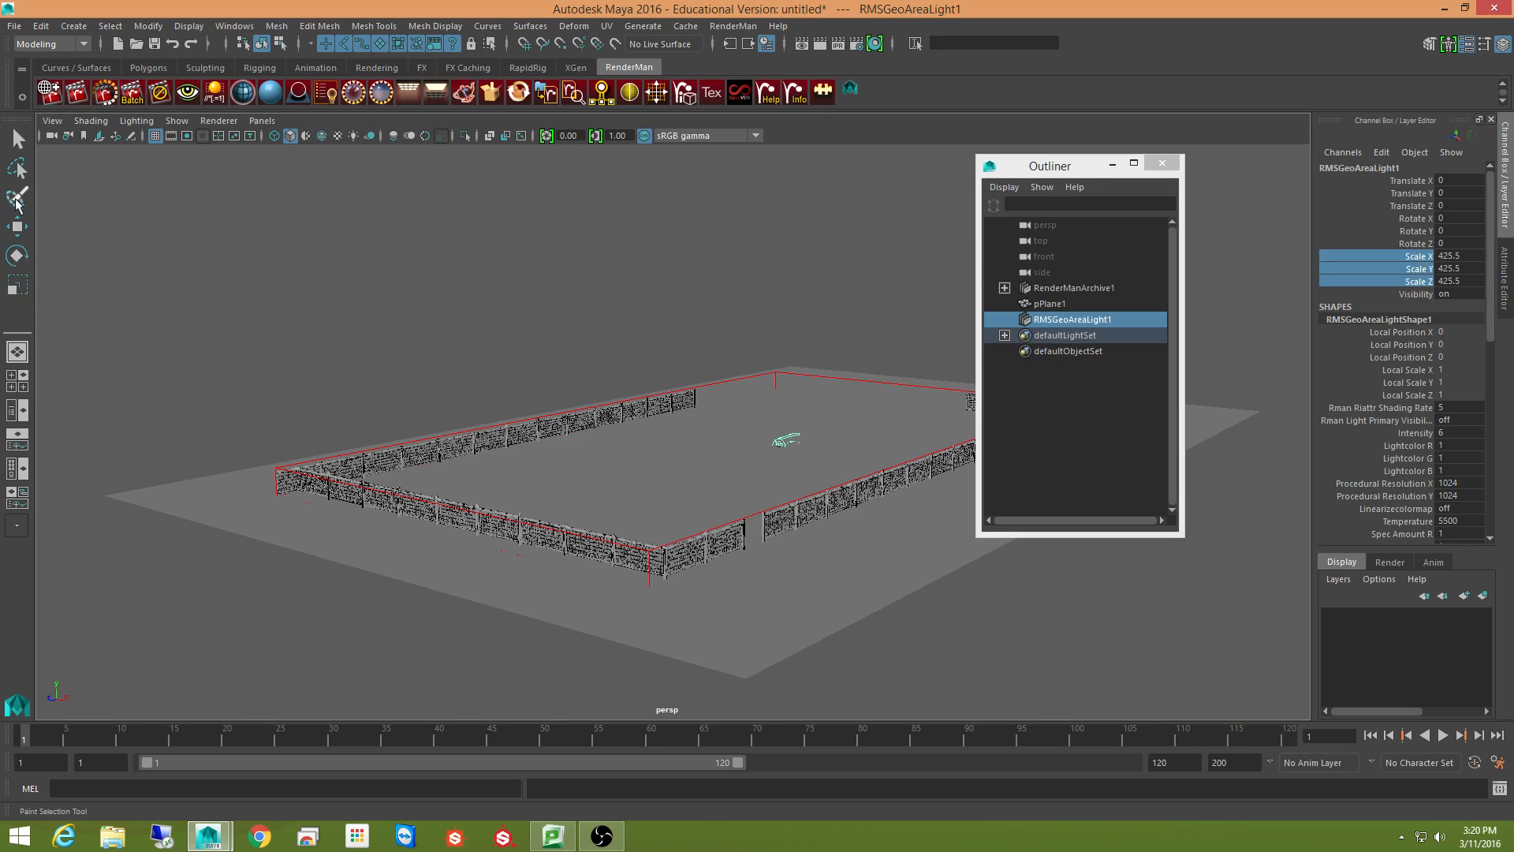
# - Raise the distant light to about 525.8 in Y and rotate it to about -10.5, -59.5 and 0.8 degrees in X, Y and Z
pyautogui.click(17, 227)
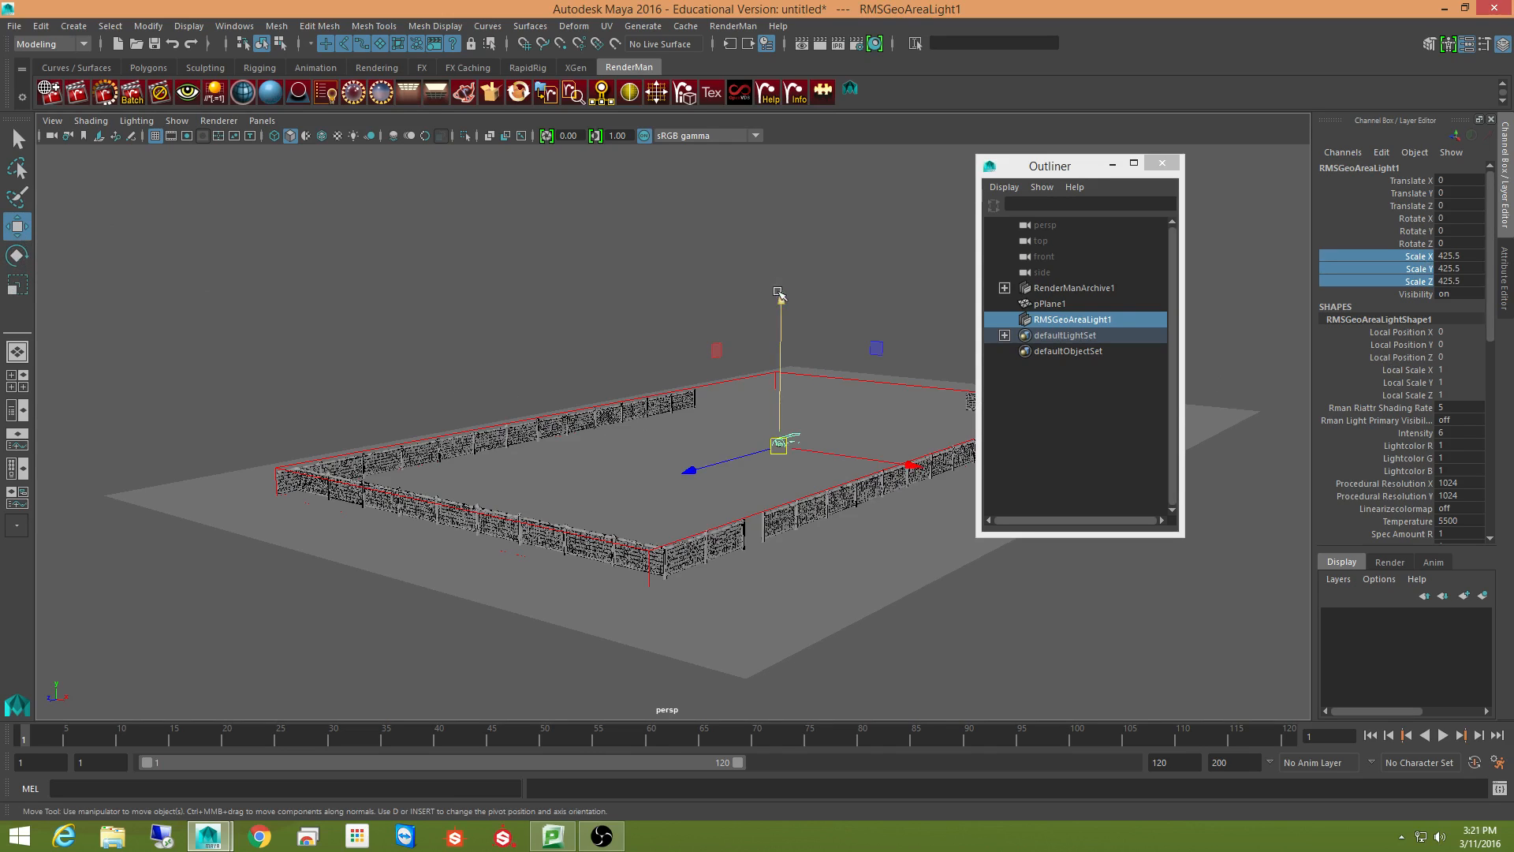
pyautogui.moveTo(781, 299); pyautogui.dragTo(789, 202)
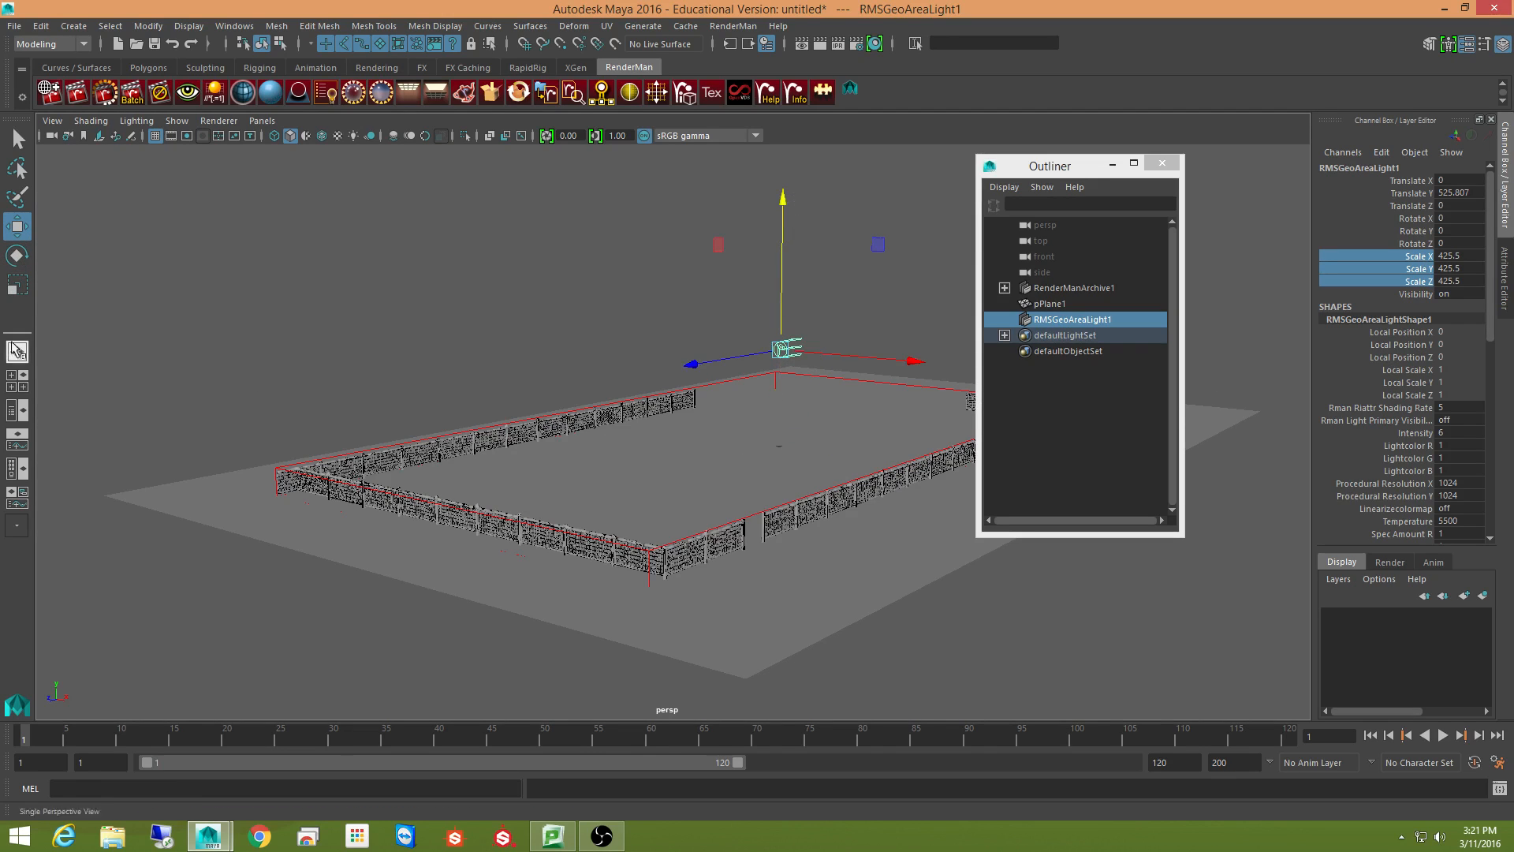
pyautogui.click(17, 256)
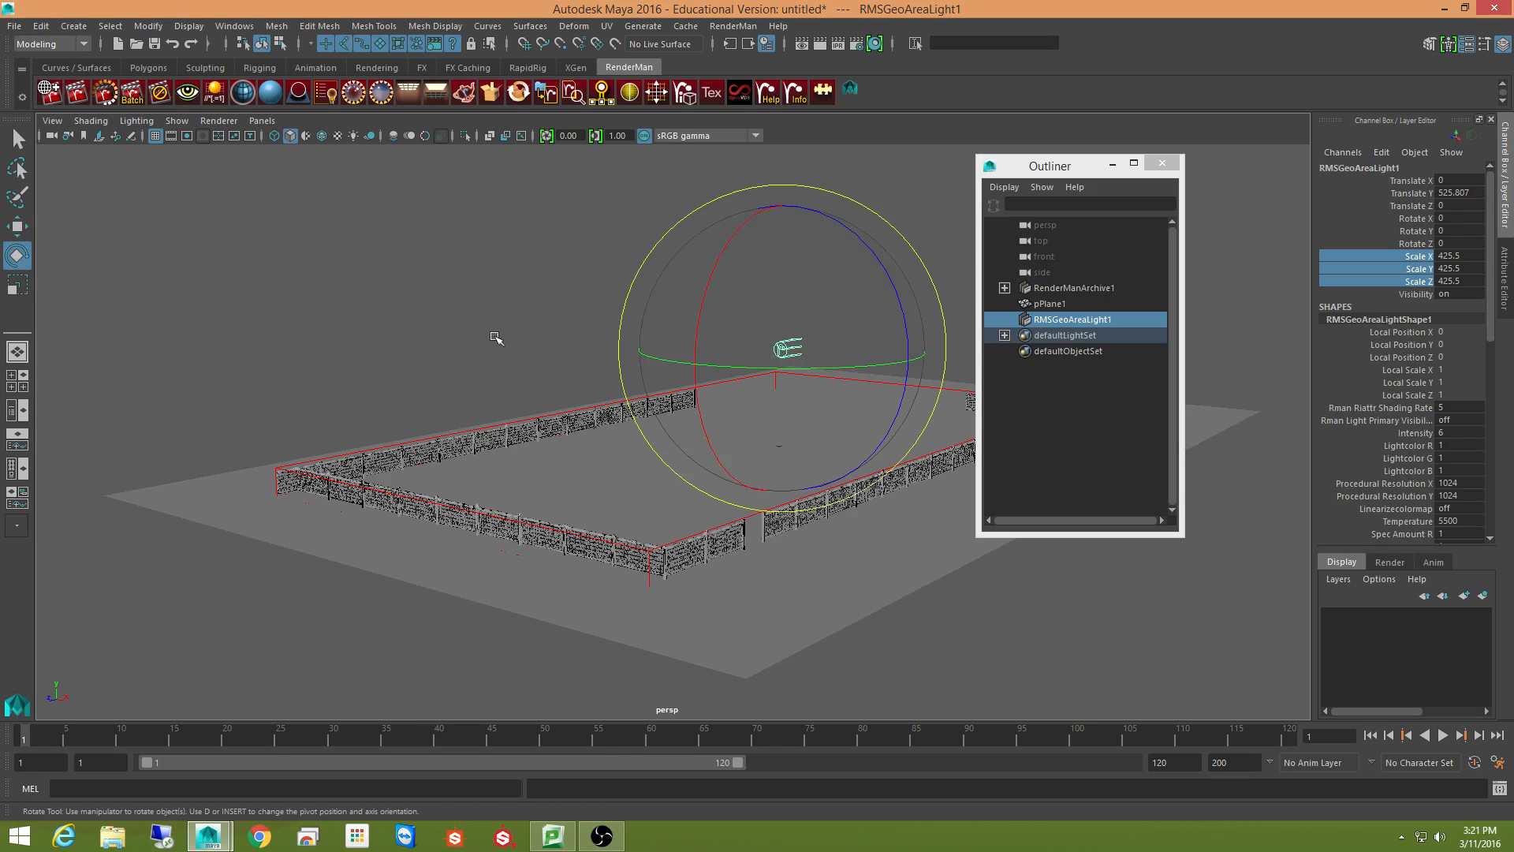
pyautogui.moveTo(850, 369); pyautogui.dragTo(692, 364)
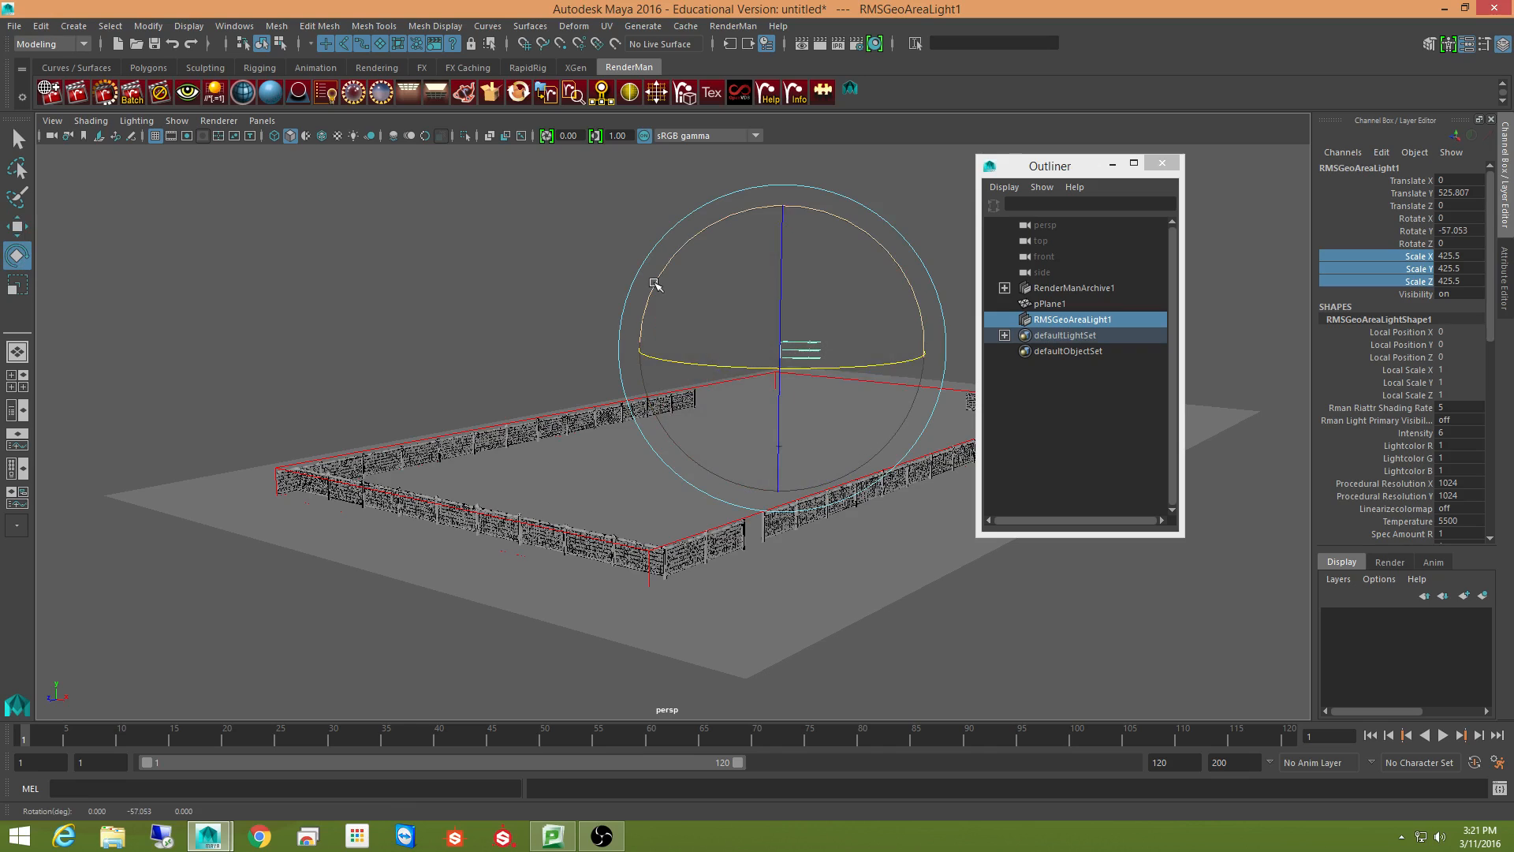
pyautogui.moveTo(650, 271); pyautogui.dragTo(673, 272)
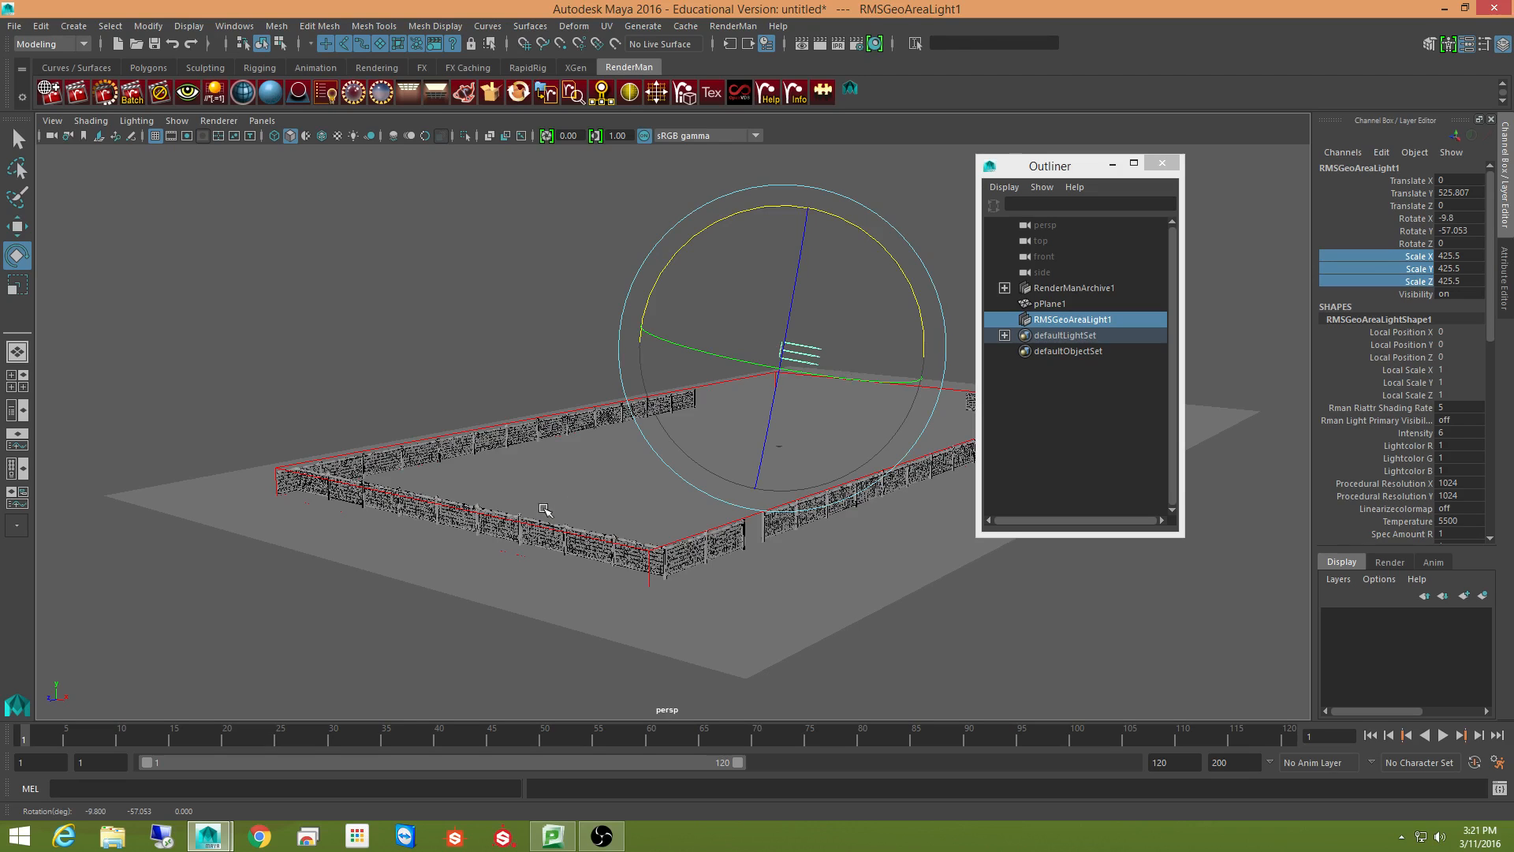
pyautogui.moveTo(843, 380); pyautogui.dragTo(835, 380)
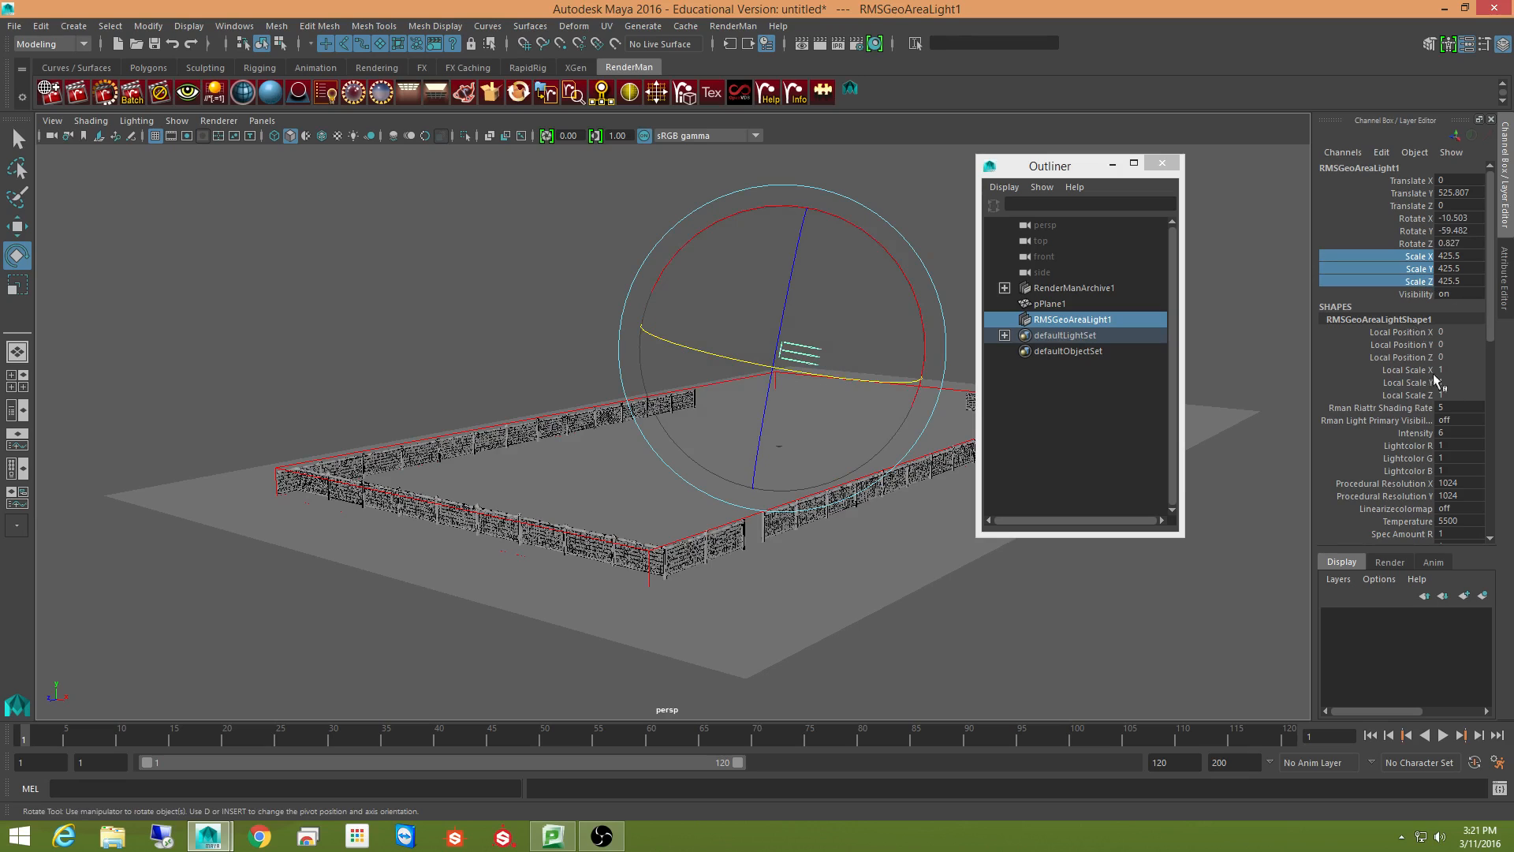
# - Set the distant light's intensity to 3.5 and close the Outliner
pyautogui.click(1454, 433)
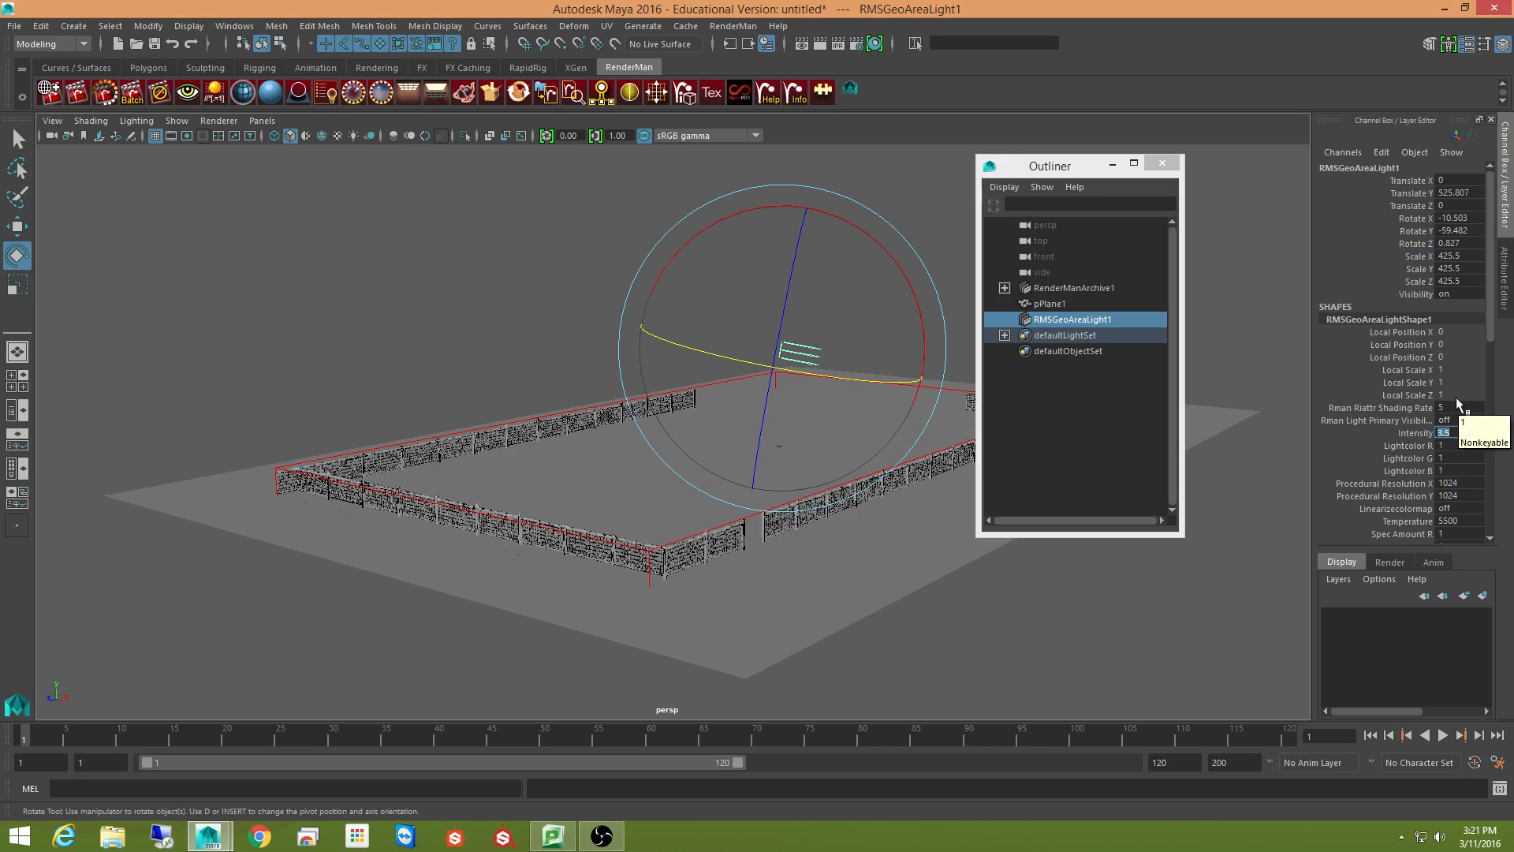
pyautogui.press('Return')
pyautogui.click(1162, 163)
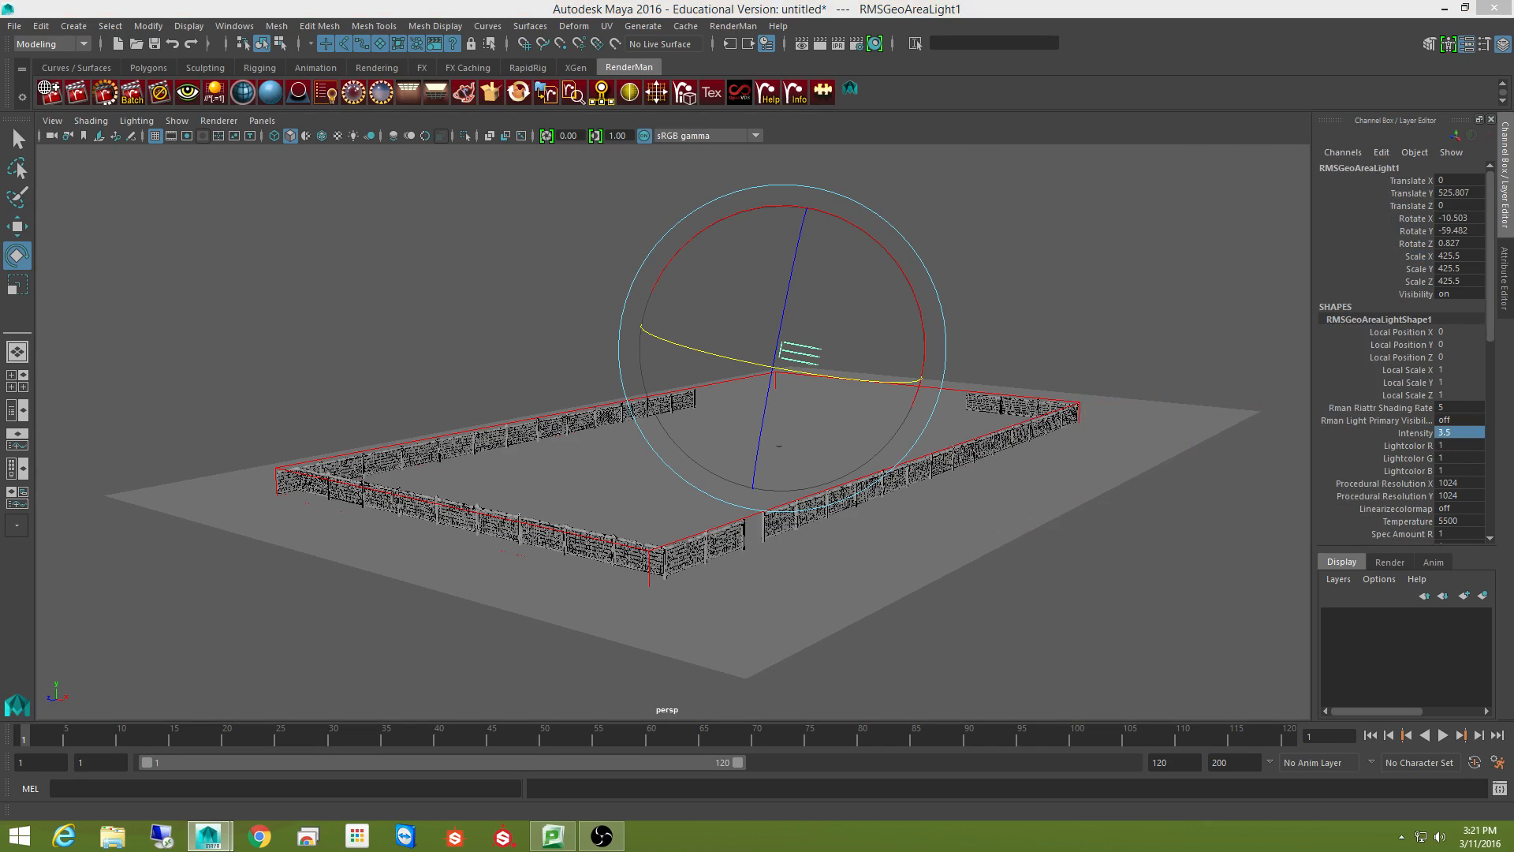
pyautogui.click(18, 139)
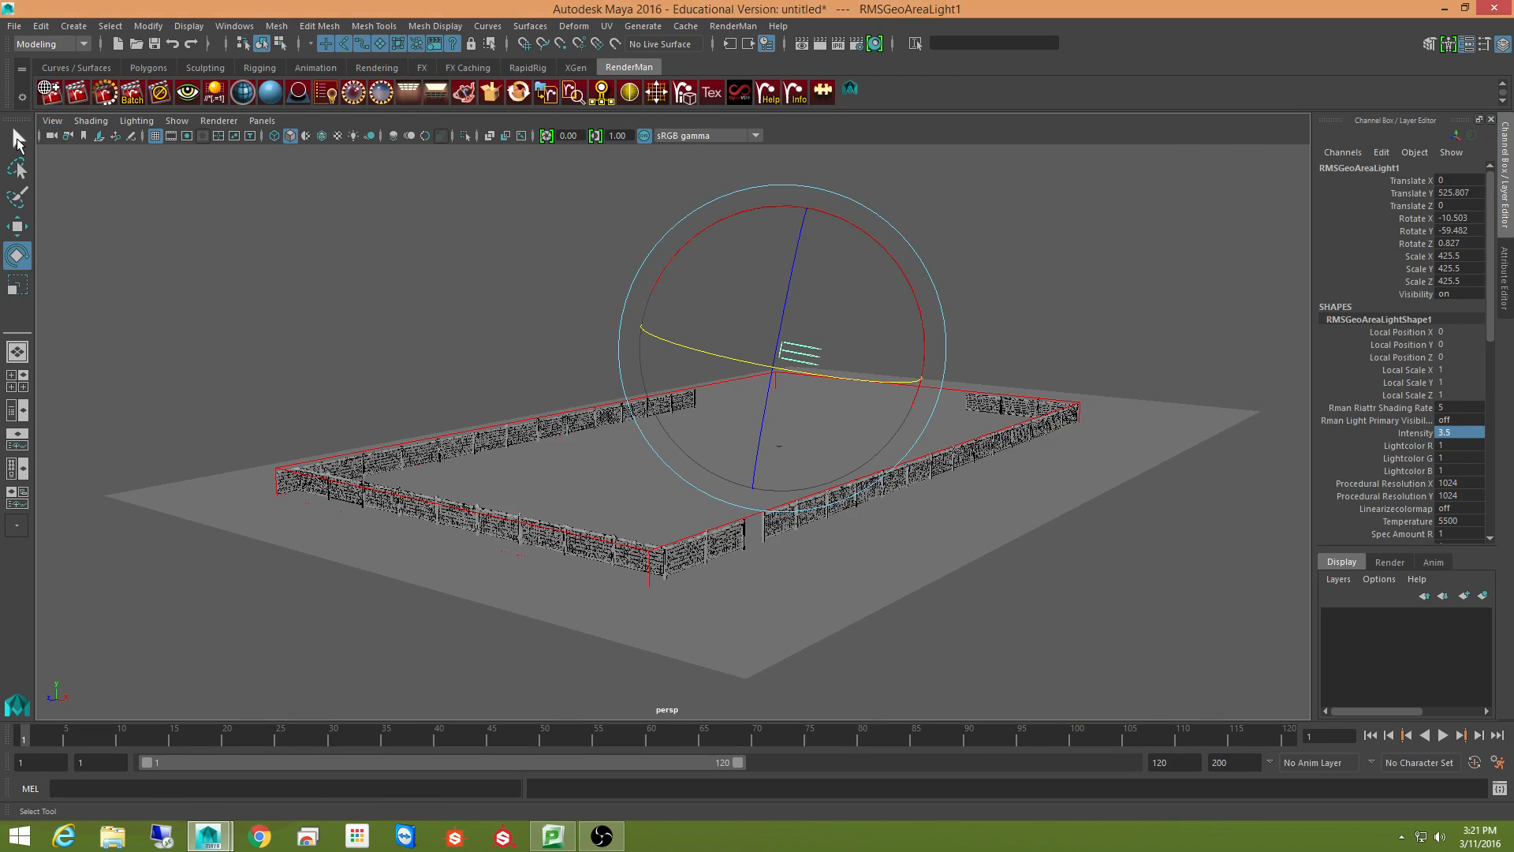
# - Show the resolution gate in the perspective view, frame the fenced area within it, and render the frame with RenderMan
pyautogui.keyDown('alt'); pyautogui.moveTo(961, 529); pyautogui.dragTo(1057, 508, button='right'); pyautogui.keyUp('alt')
pyautogui.keyDown('alt'); pyautogui.moveTo(1058, 508); pyautogui.dragTo(1050, 513, button='middle'); pyautogui.keyUp('alt')
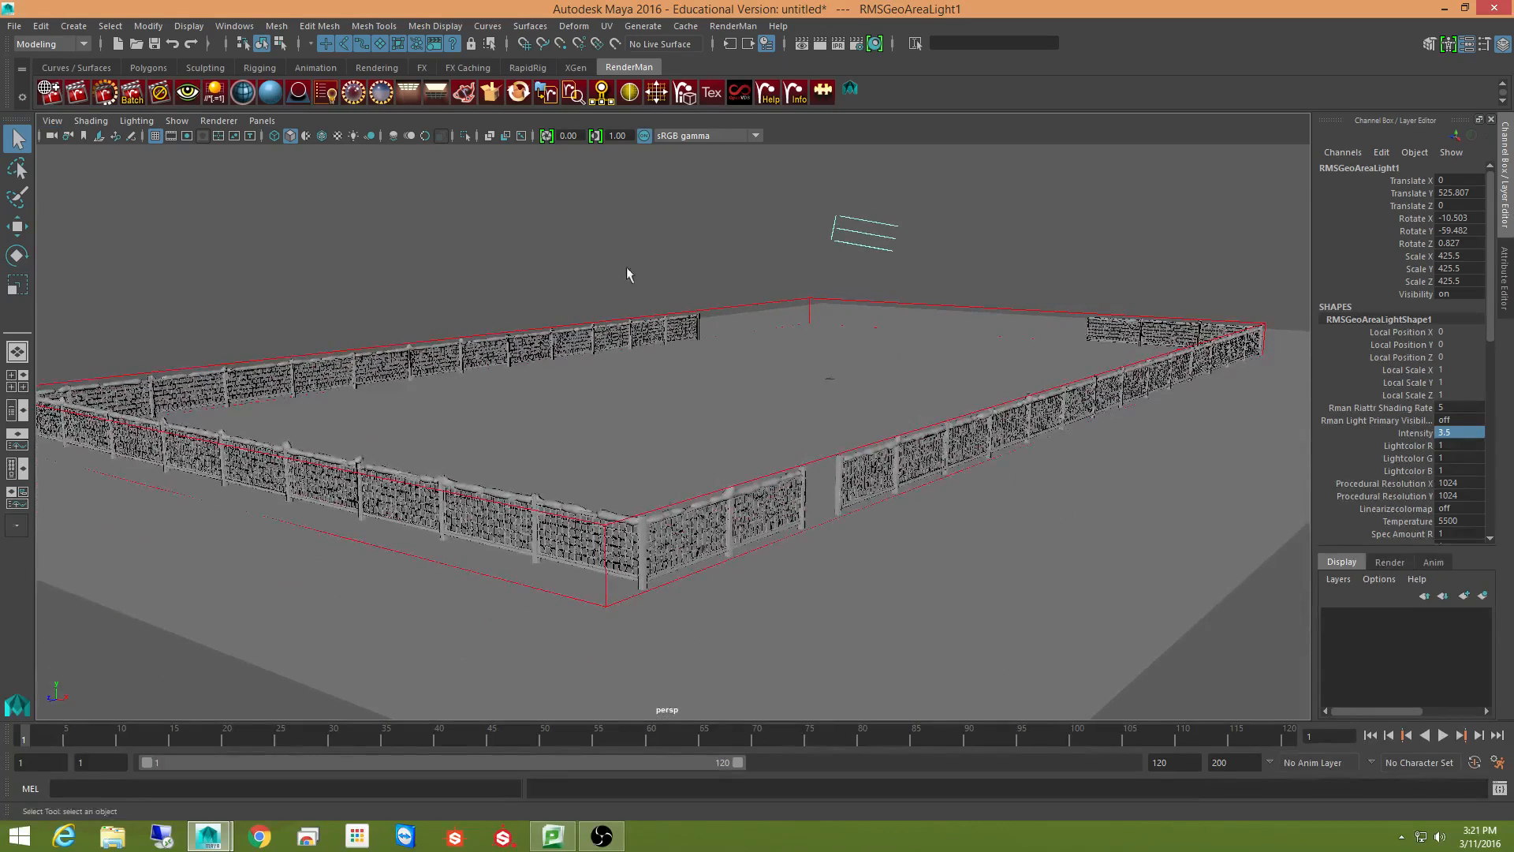
pyautogui.click(187, 136)
pyautogui.moveTo(818, 656)
pyautogui.keyDown('alt'); pyautogui.mouseDown(button='middle')
pyautogui.moveTo(855, 636)
pyautogui.moveTo(808, 638)
pyautogui.moveTo(816, 651)
pyautogui.mouseUp(button='middle'); pyautogui.keyUp('alt')
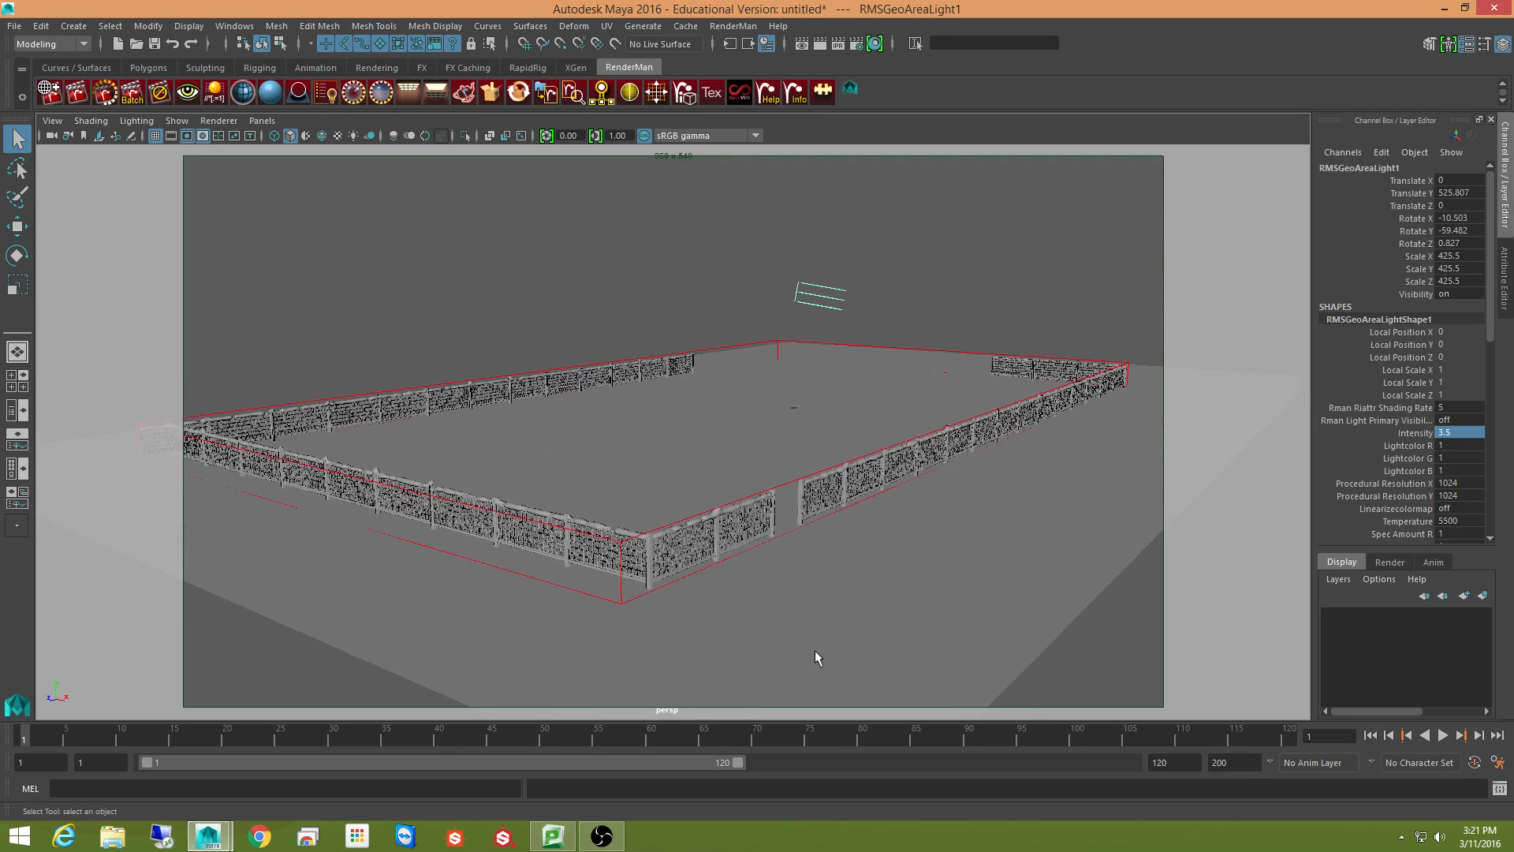
pyautogui.click(76, 92)
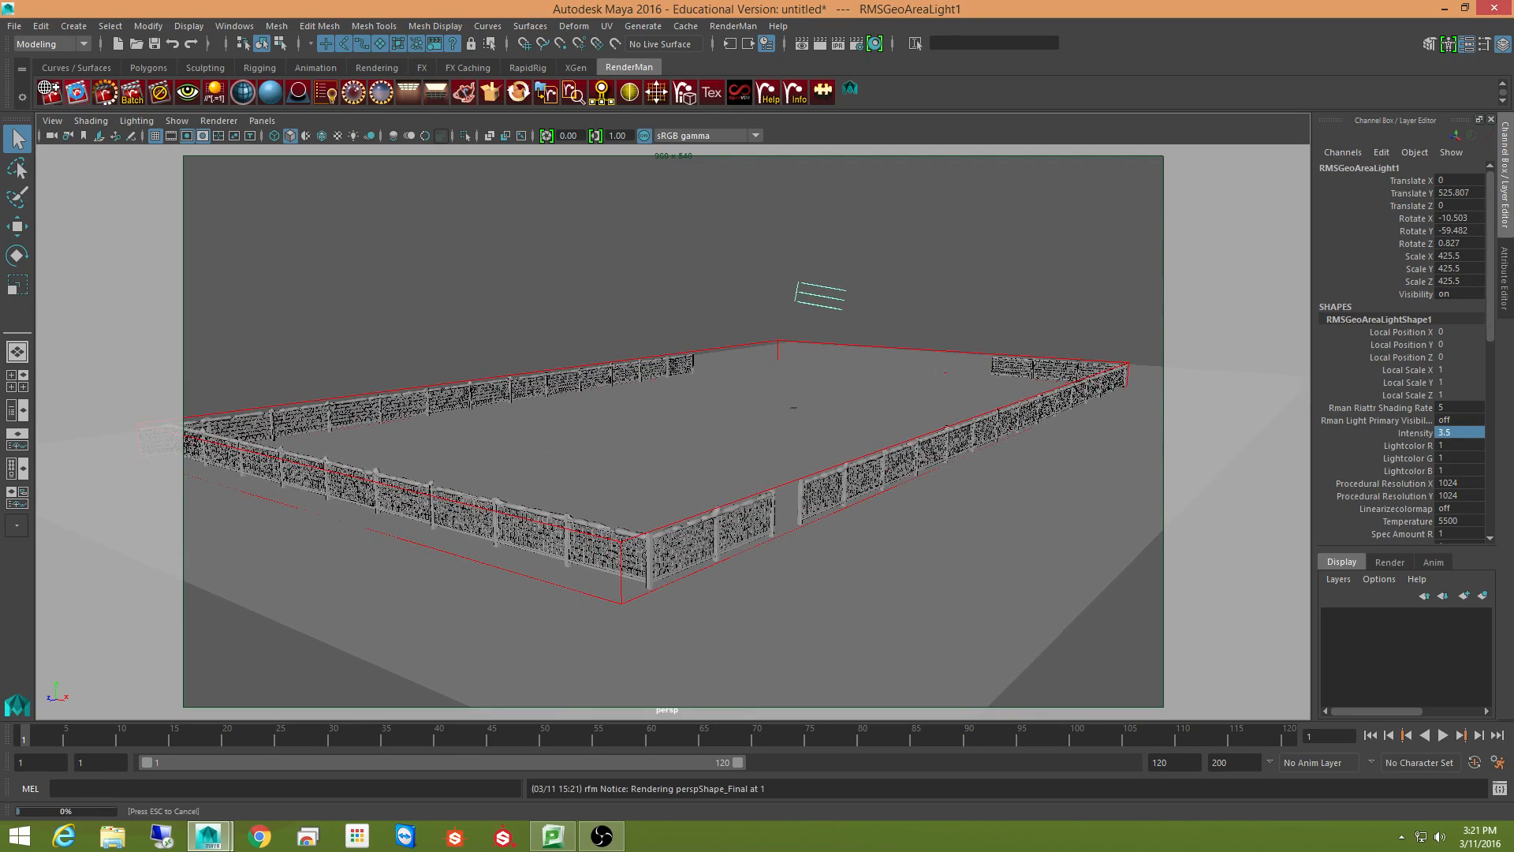